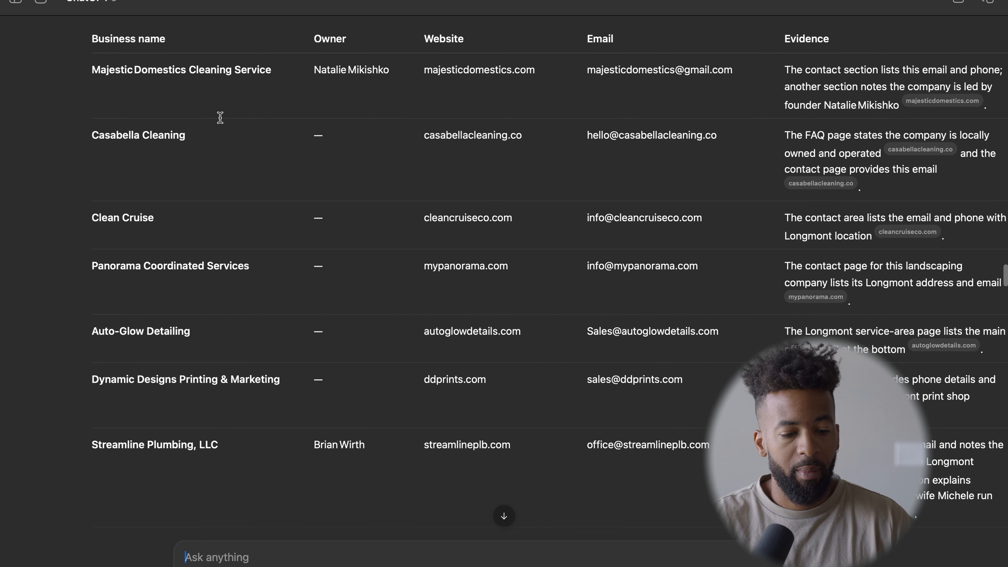
# Examine the table of Longmont businesses with its owner, website, email and evidence columns
pyautogui.scroll(-1, 220, 117)
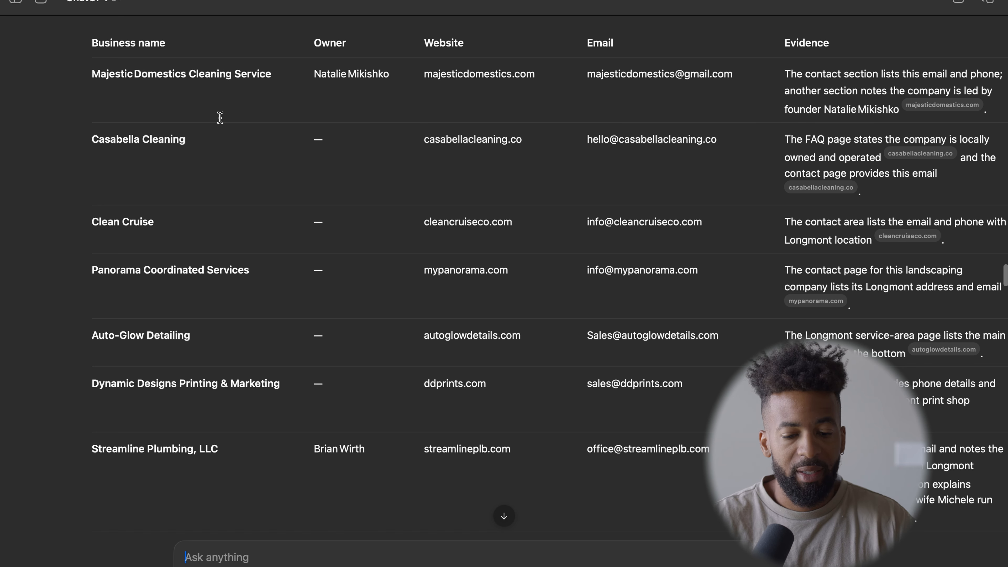
pyautogui.scroll(-2, 220, 117)
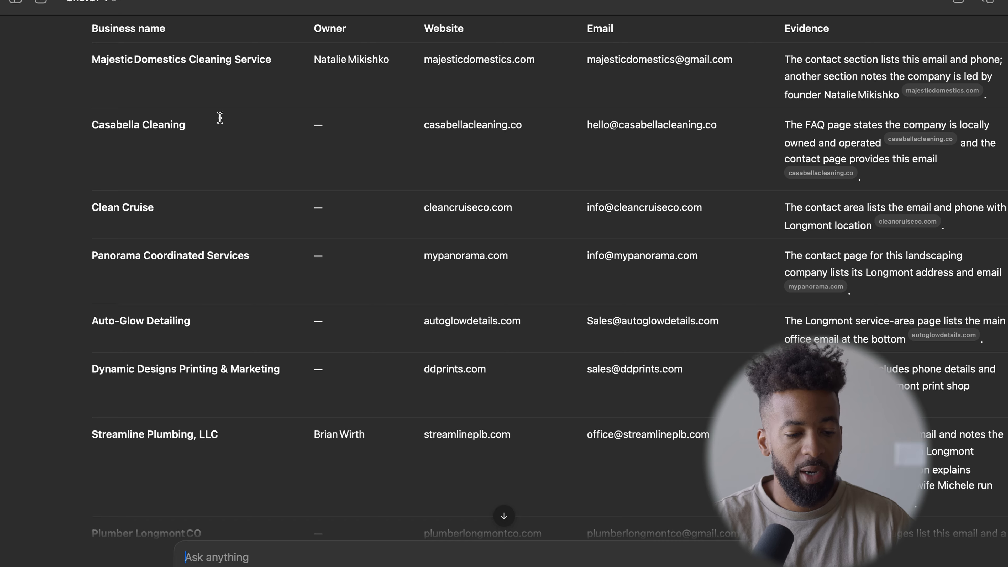
pyautogui.scroll(2, 220, 117)
pyautogui.scroll(-2, 220, 117)
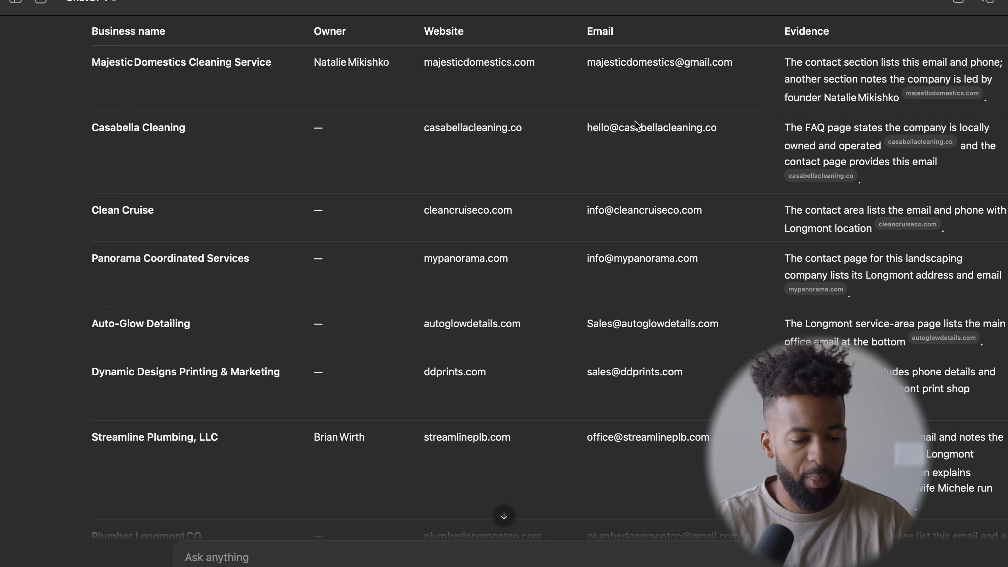
pyautogui.scroll(-1, 597, 130)
pyautogui.scroll(1, 598, 131)
pyautogui.scroll(-1, 598, 130)
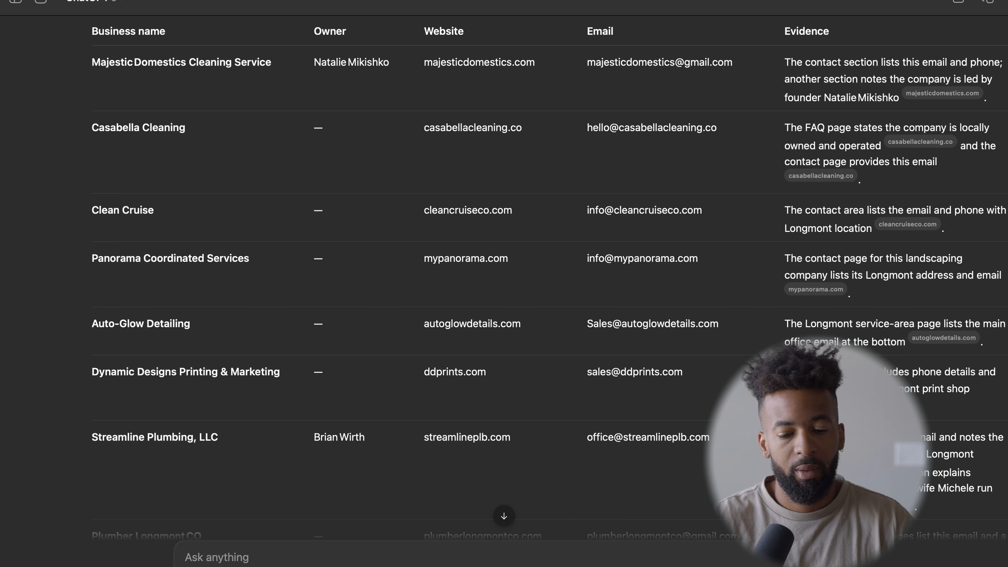
# Switch to the Longmont Businesses spreadsheet in Google Sheets and examine the first business rows and their email statuses
pyautogui.hotkey('ctrl', 'Left')
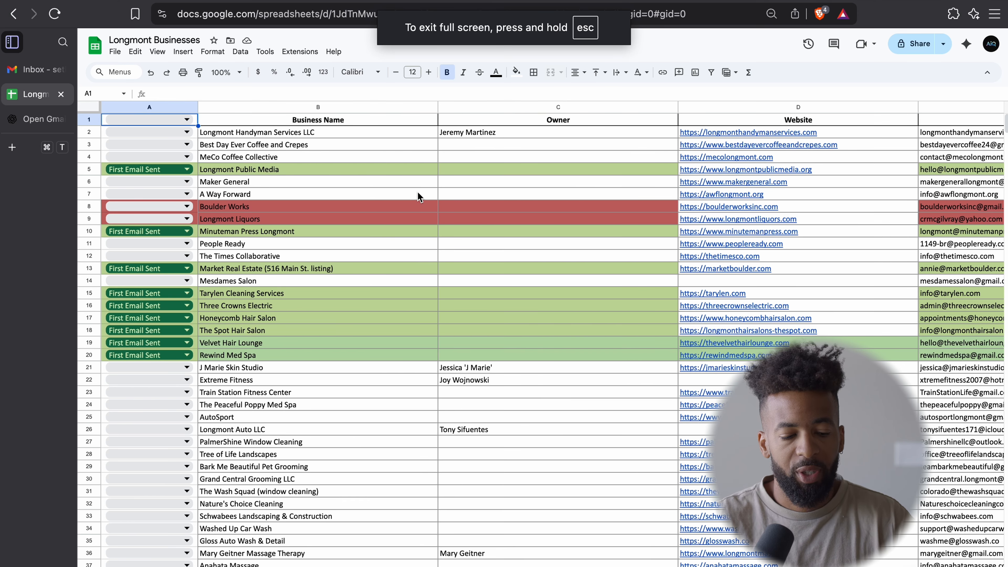
pyautogui.scroll(-3, 418, 191)
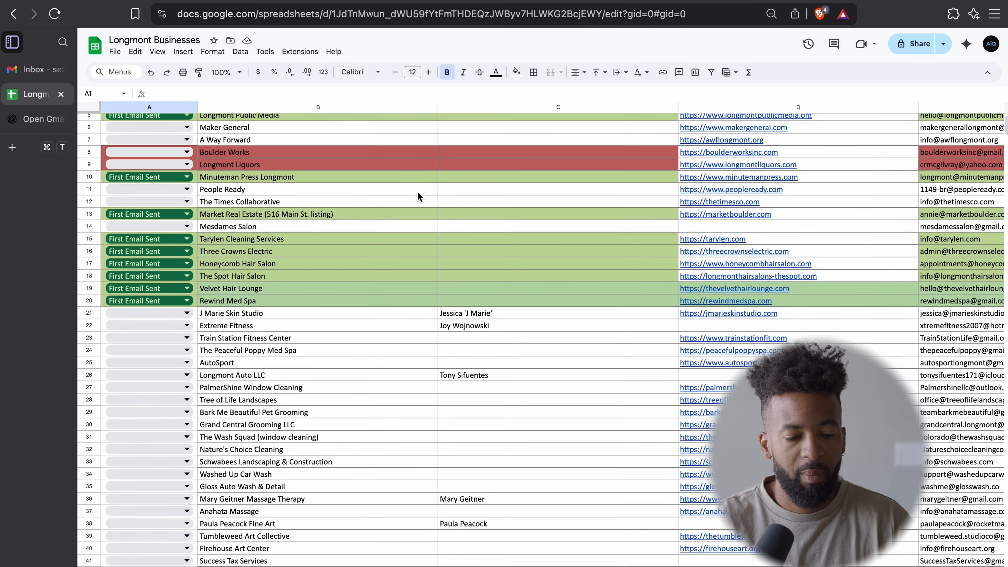
pyautogui.scroll(-2, 293, 182)
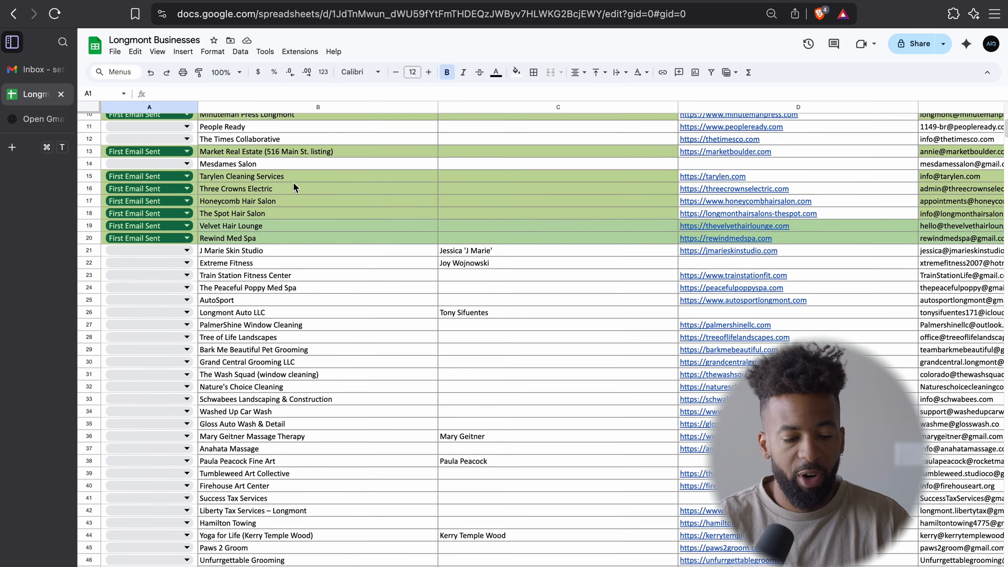
pyautogui.scroll(5, 293, 182)
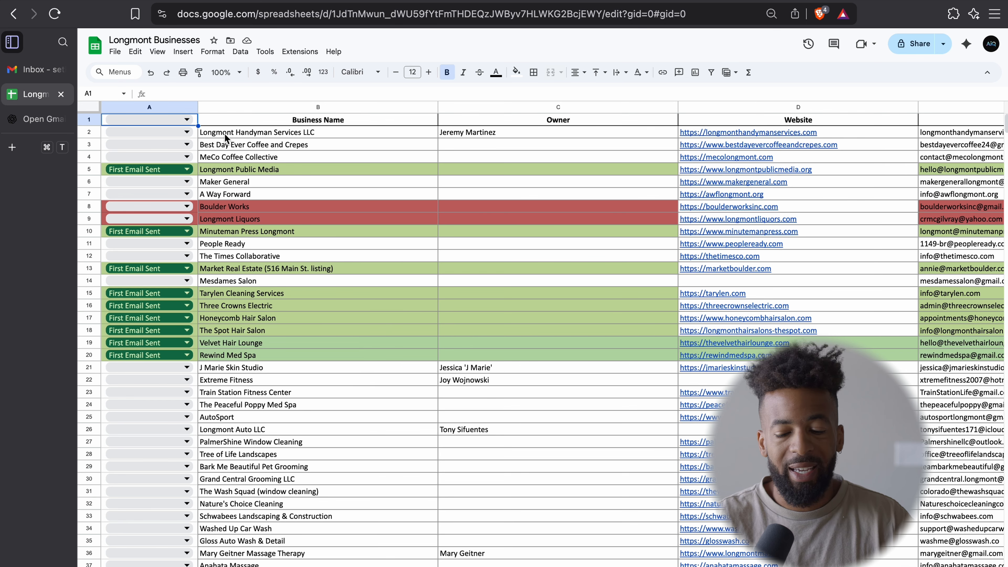
# Switch back to ChatGPT and check the generated business table against the spreadsheet's columns
pyautogui.hotkey('ctrl', 'Right')
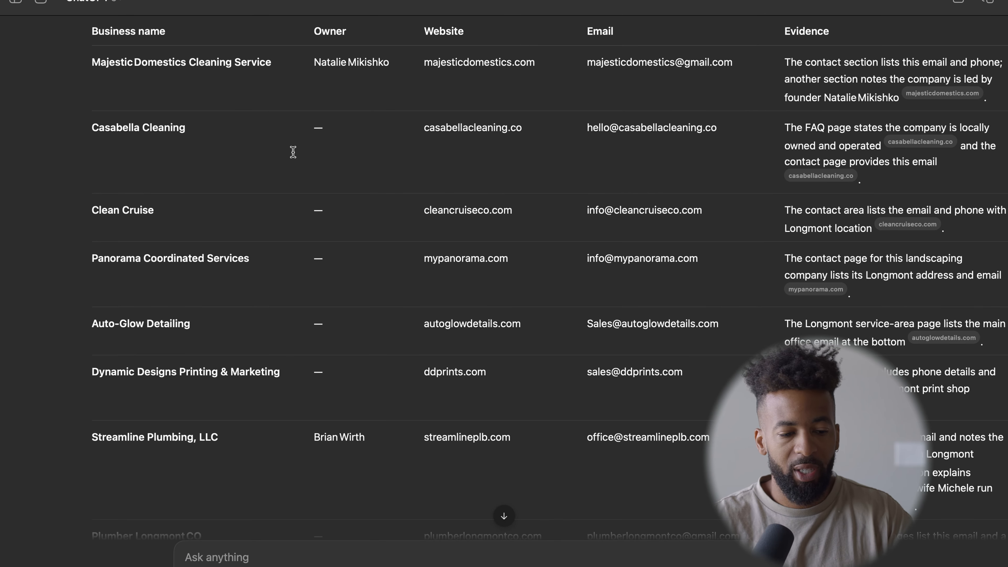
pyautogui.scroll(1, 293, 152)
pyautogui.scroll(-1, 293, 152)
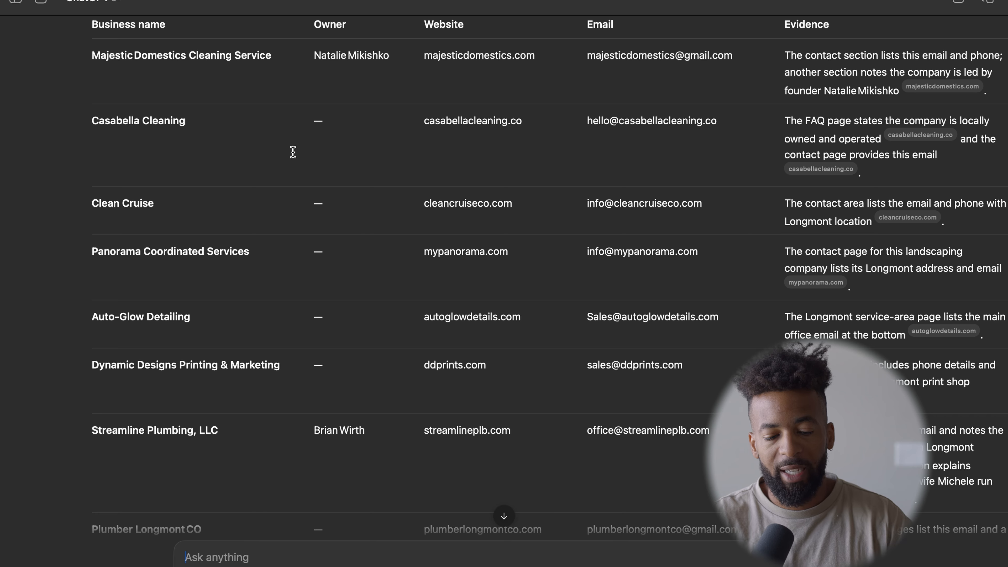
# Return to the Longmont Businesses spreadsheet in Google Sheets and look through the whole business list down to its last entry
pyautogui.hotkey('ctrl', 'Left')
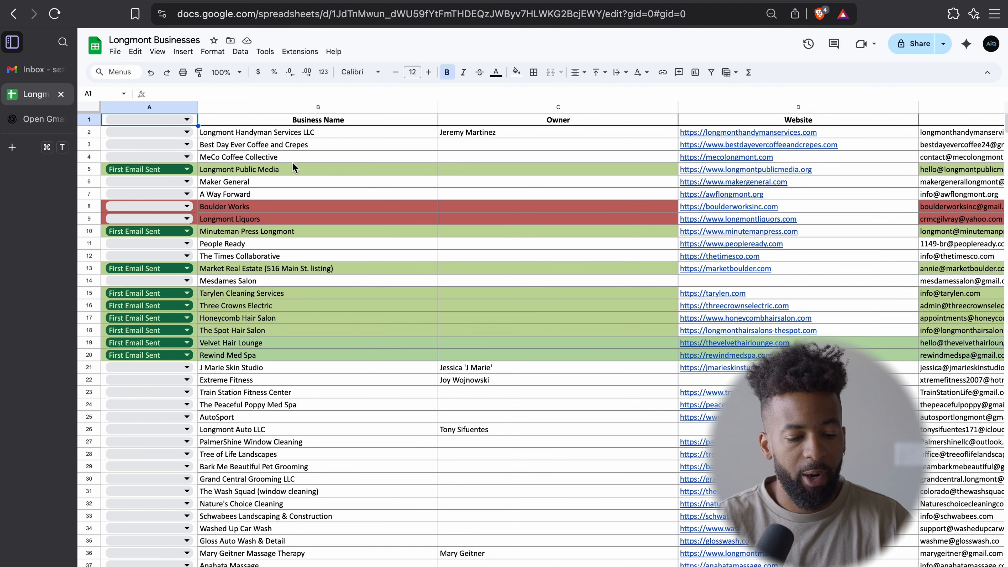
pyautogui.scroll(-10, 273, 235)
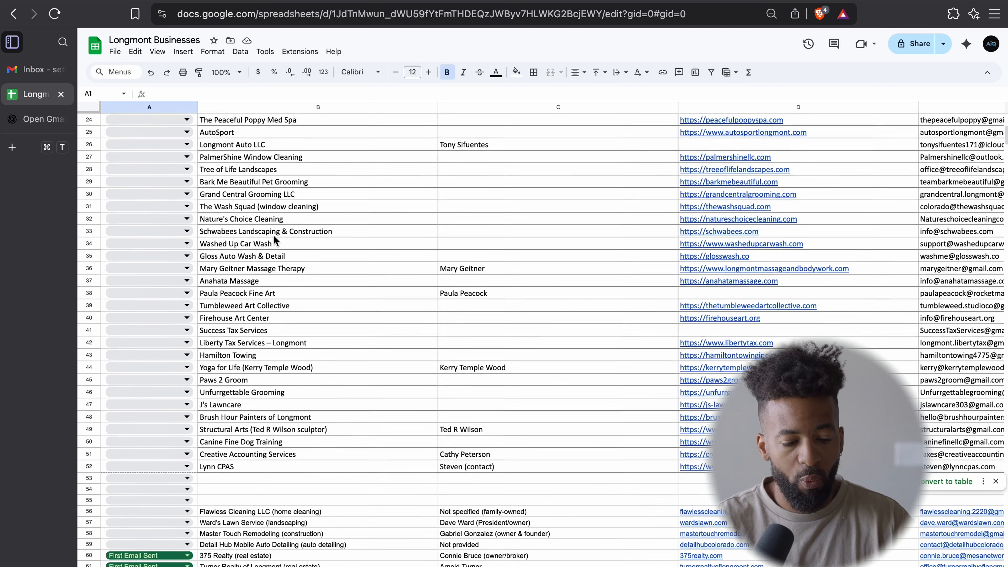
pyautogui.scroll(-20, 273, 235)
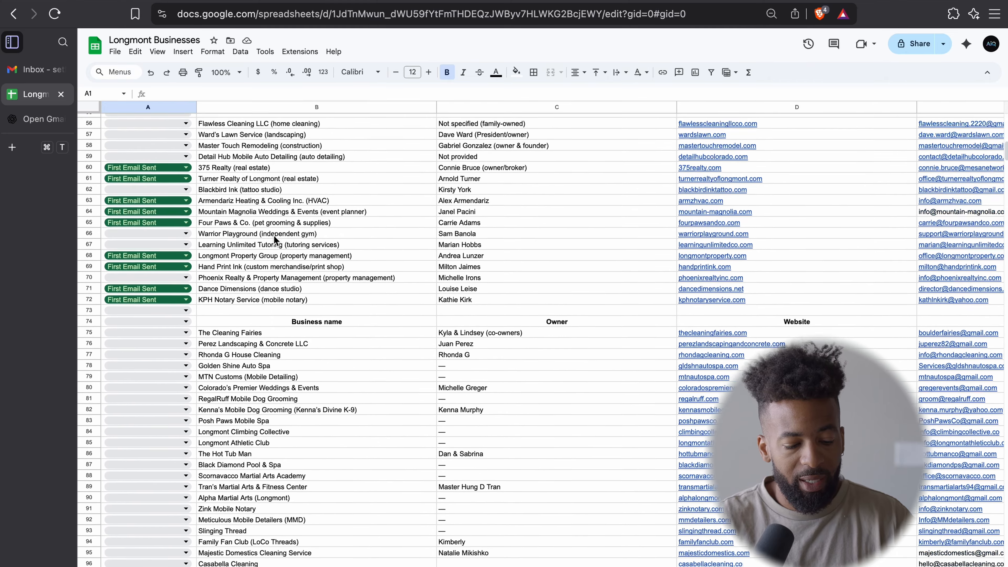
pyautogui.scroll(-9, 273, 235)
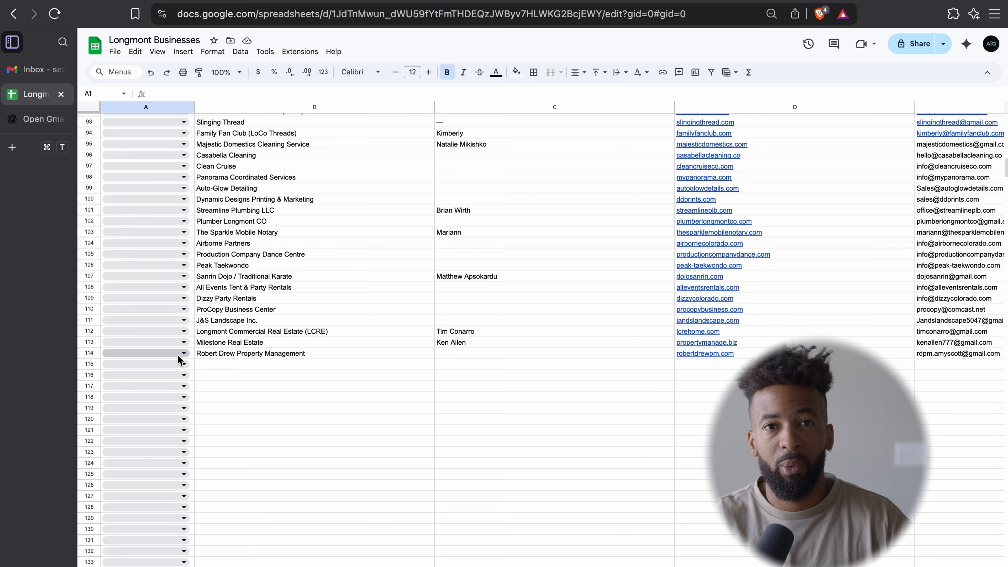
pyautogui.scroll(20, 221, 290)
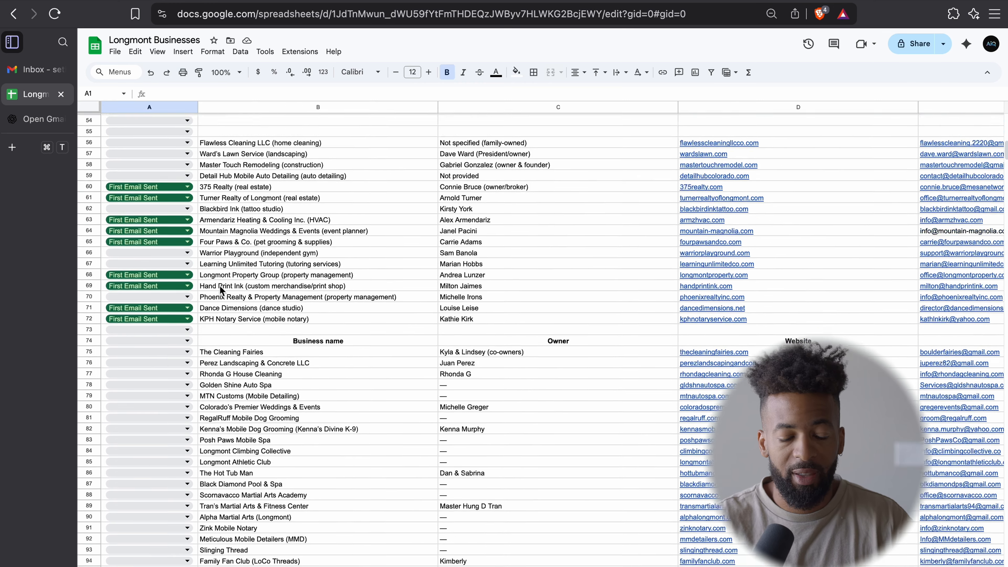
pyautogui.scroll(8, 221, 290)
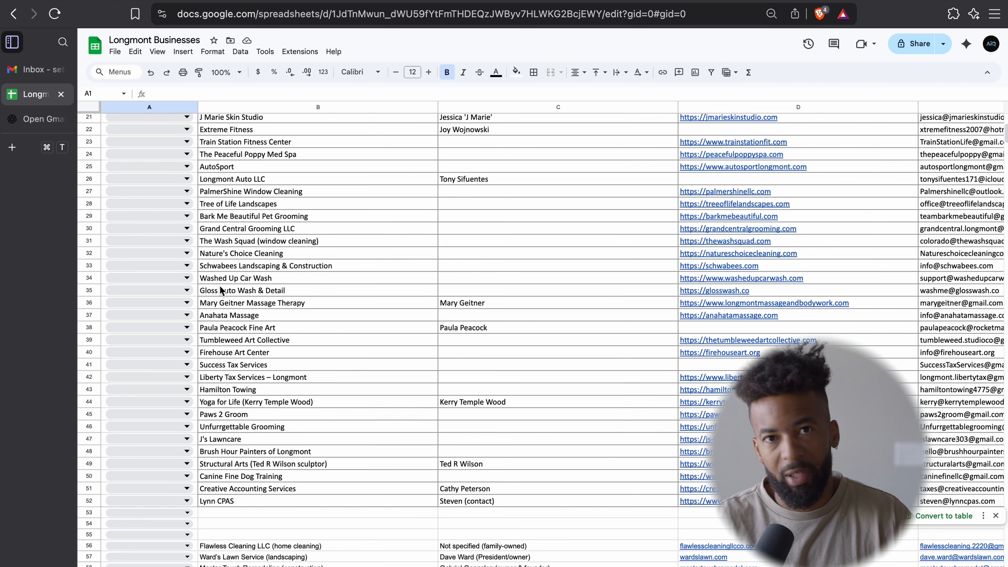
pyautogui.scroll(7, 222, 290)
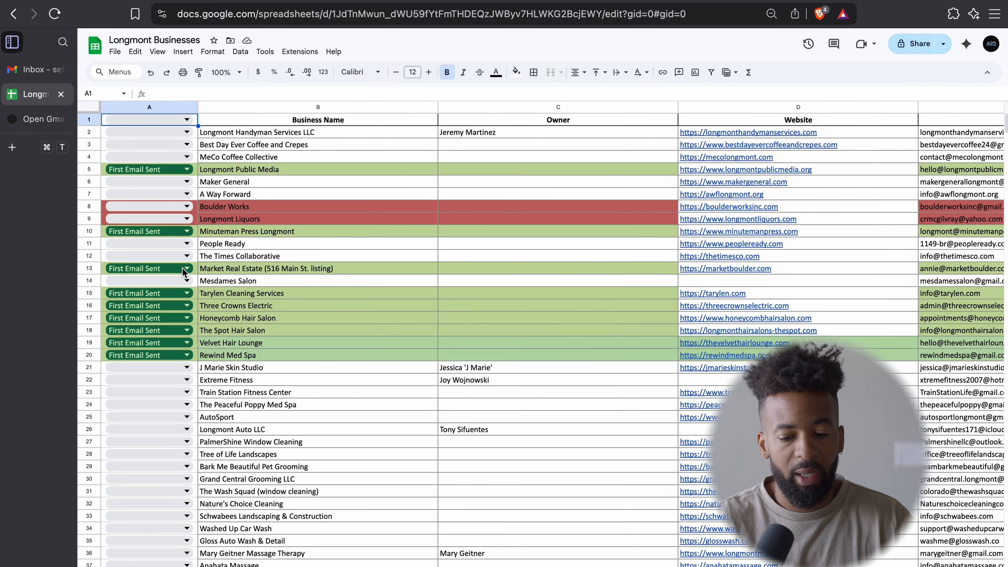
pyautogui.scroll(-2, 229, 278)
pyautogui.scroll(2, 234, 263)
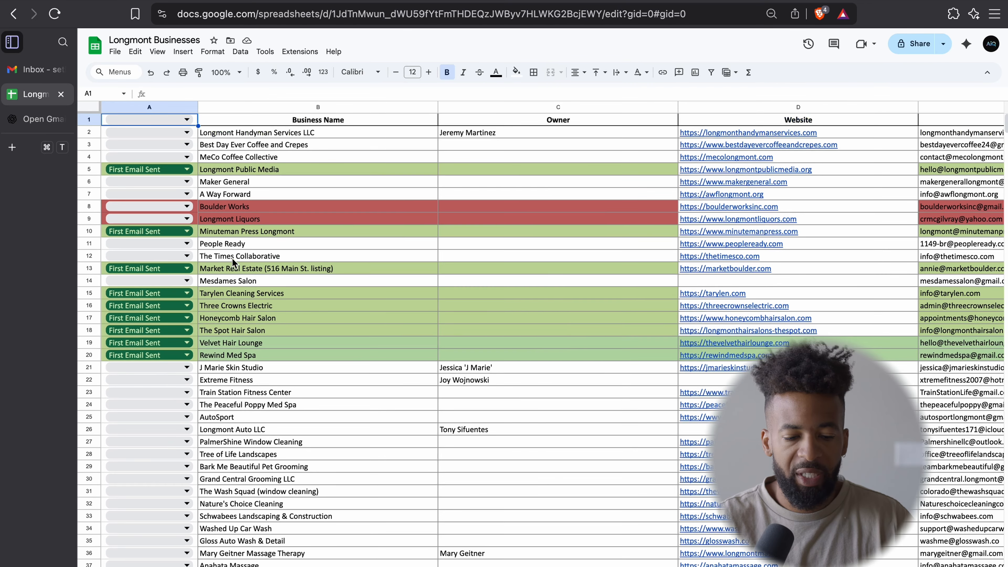
# Examine the Website and Email columns of the business list
pyautogui.hscroll(3, 260, 189)
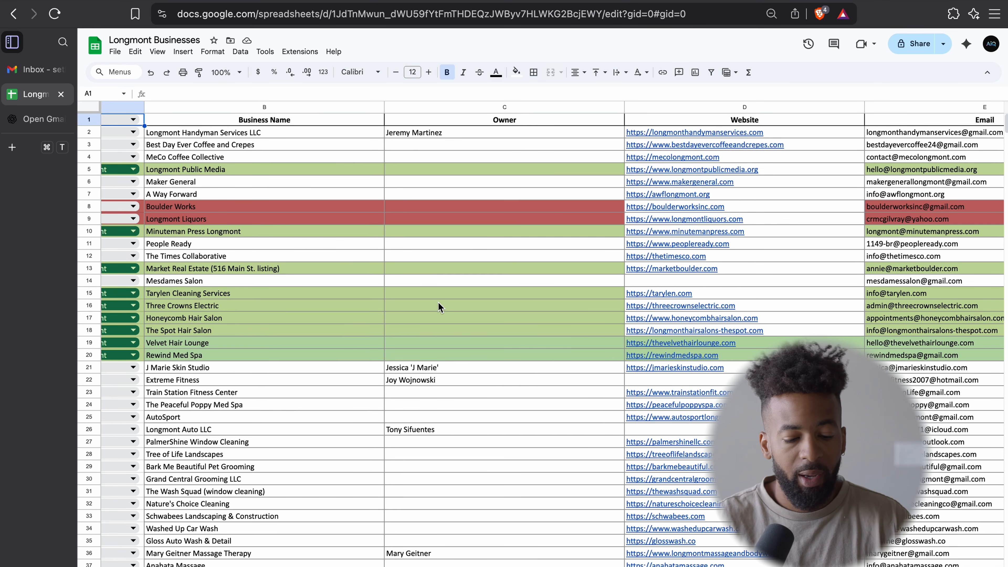
pyautogui.hscroll(4, 472, 328)
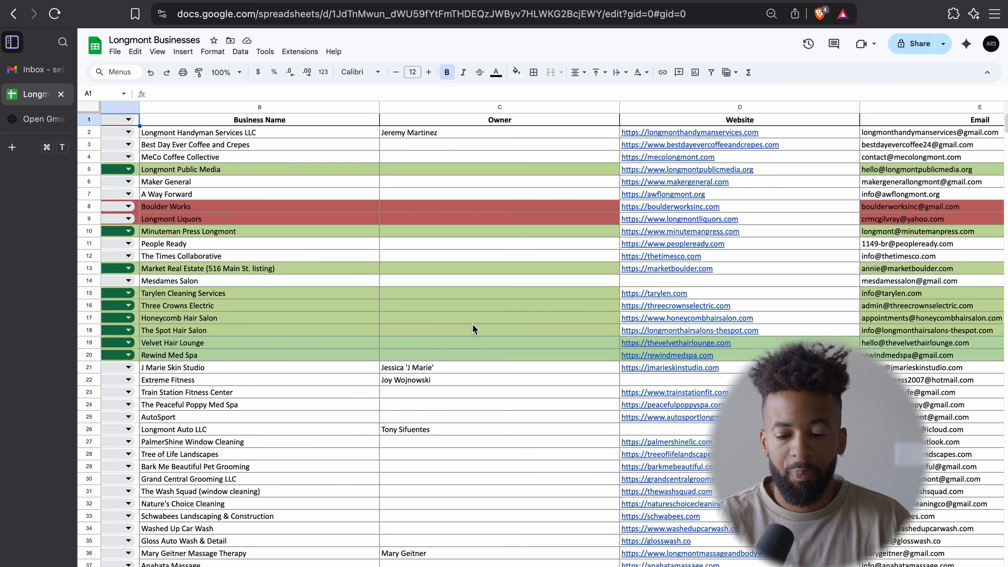
pyautogui.hscroll(-5, 687, 207)
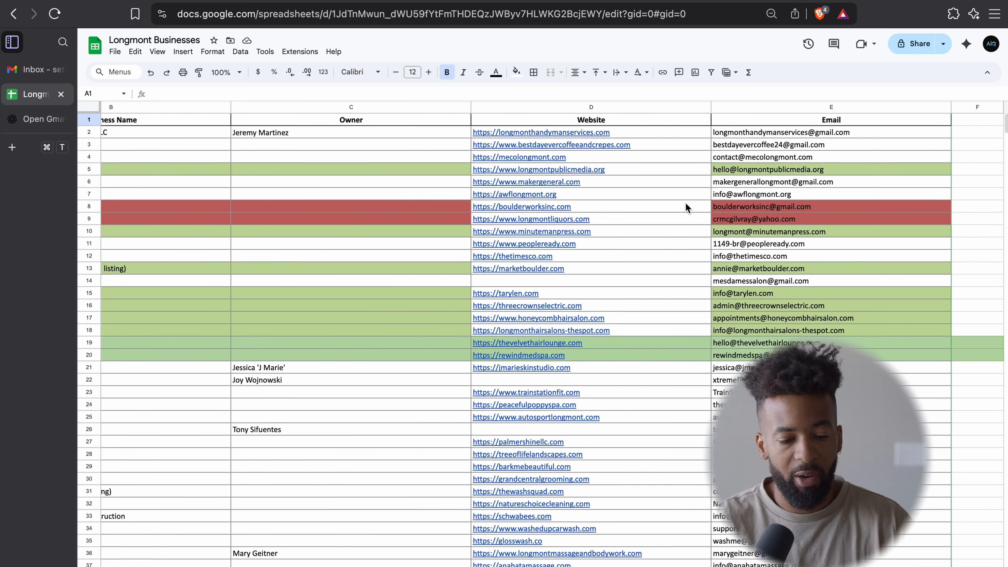
# Switch to Gmail, open the Drafts folder and look through the "Using AI to help" outreach drafts
pyautogui.click(34, 72)
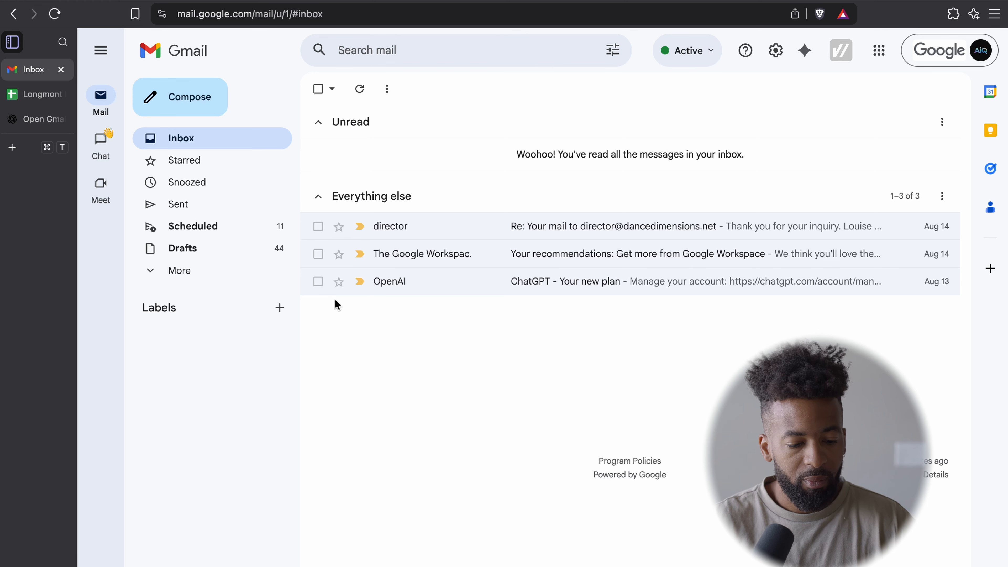
pyautogui.click(223, 258)
pyautogui.scroll(-2, 481, 325)
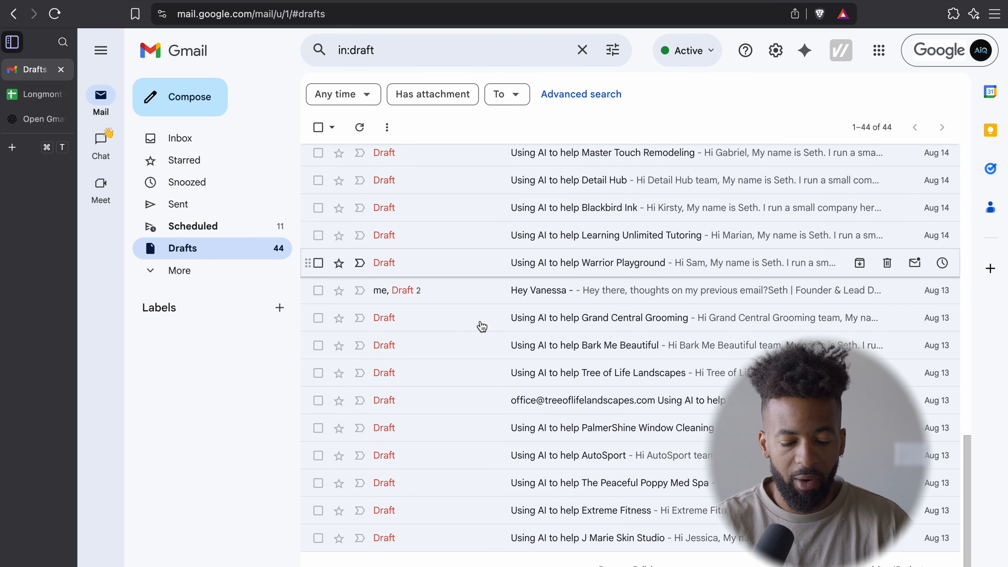
pyautogui.scroll(4, 482, 326)
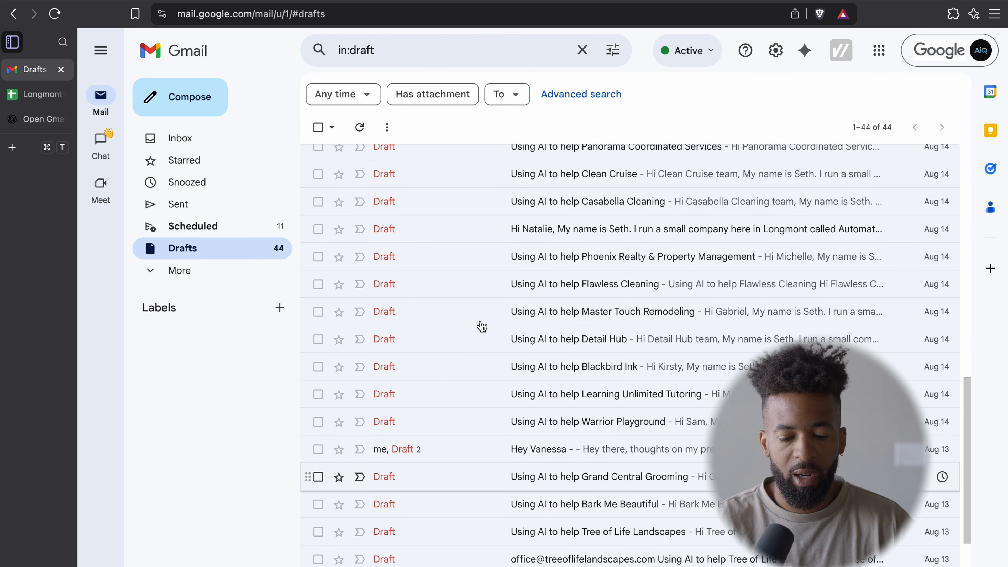
pyautogui.scroll(3, 482, 327)
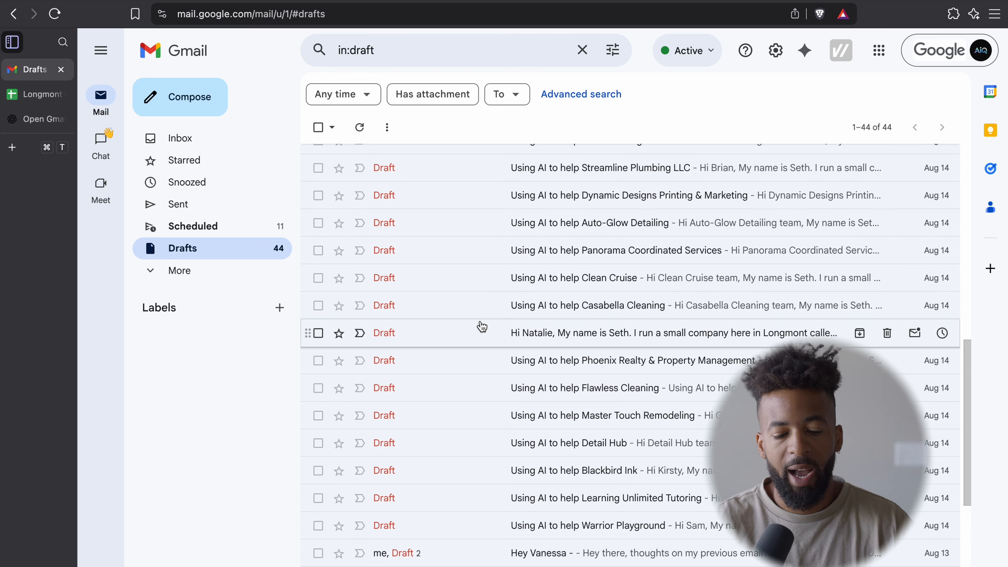
pyautogui.scroll(2, 482, 326)
pyautogui.scroll(-5, 482, 326)
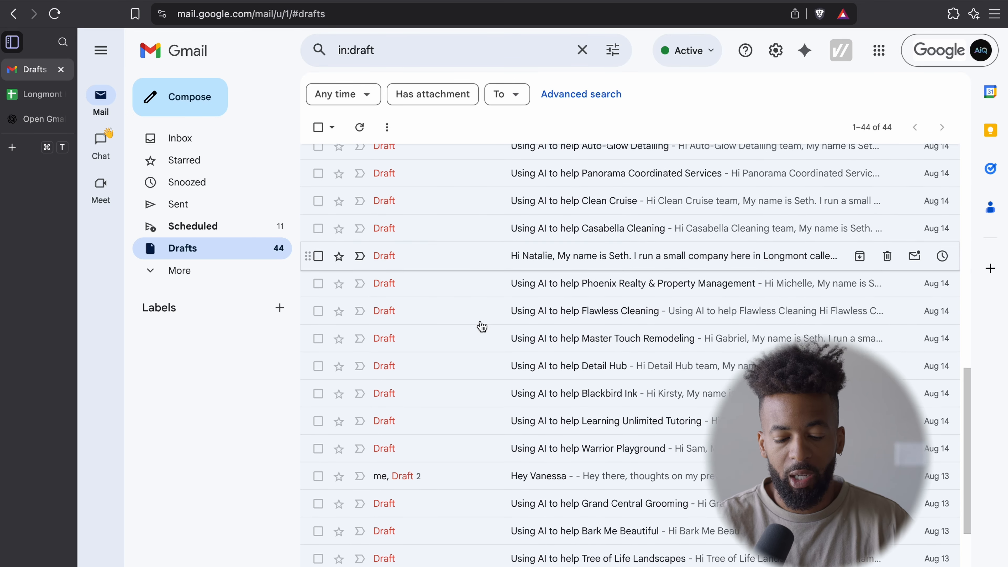
pyautogui.scroll(-5, 482, 326)
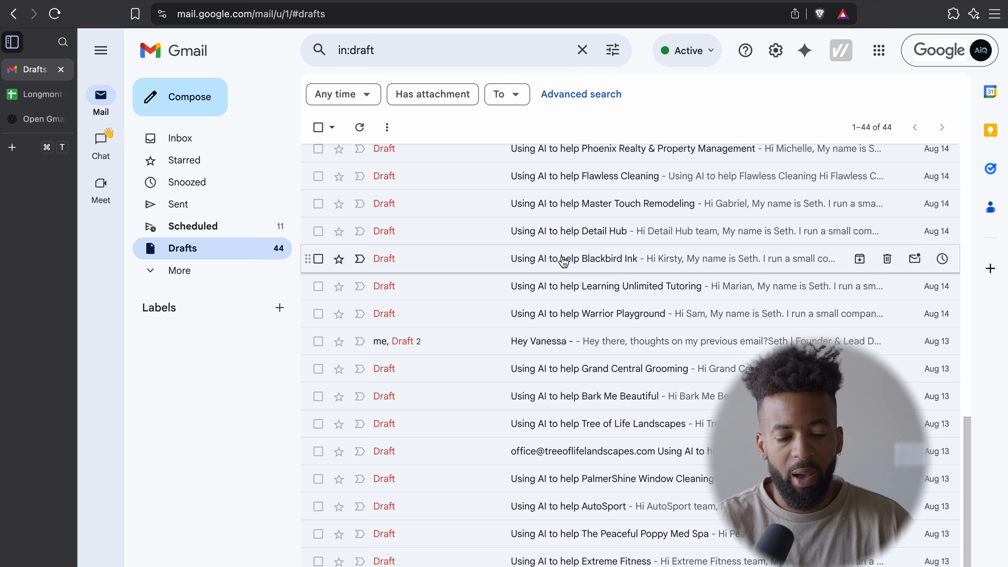
pyautogui.scroll(5, 564, 262)
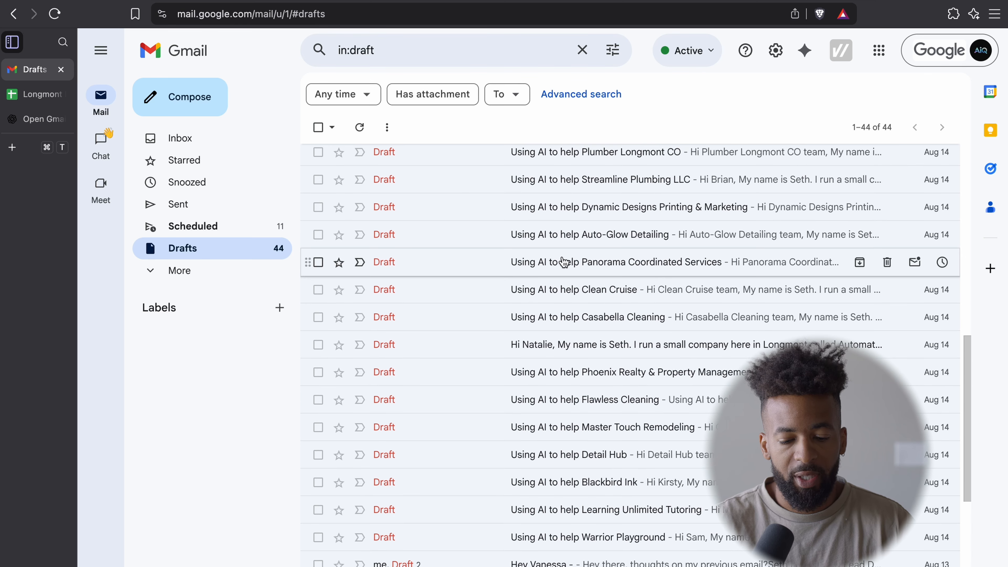
pyautogui.scroll(3, 563, 262)
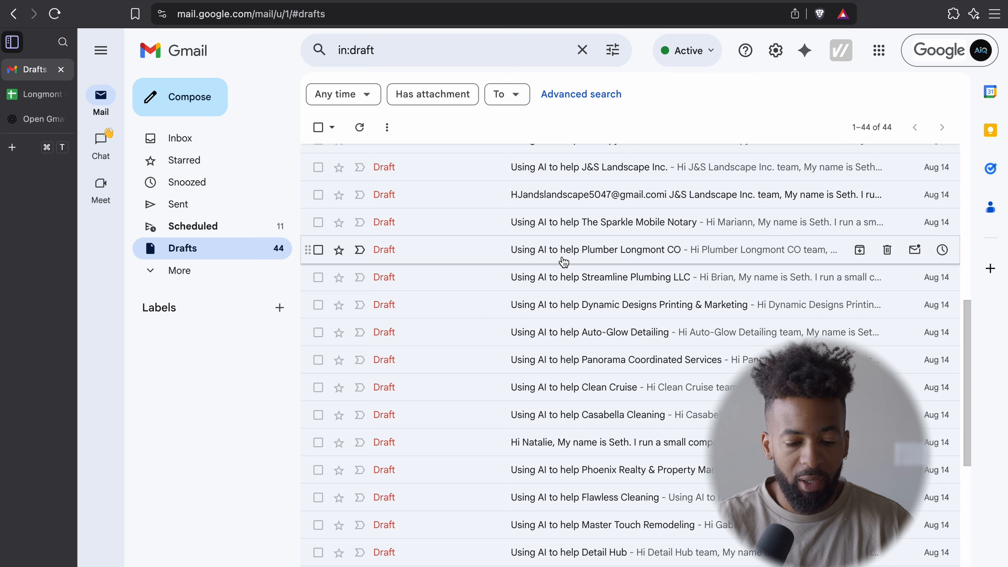
pyautogui.scroll(-6, 564, 262)
pyautogui.scroll(-3, 564, 262)
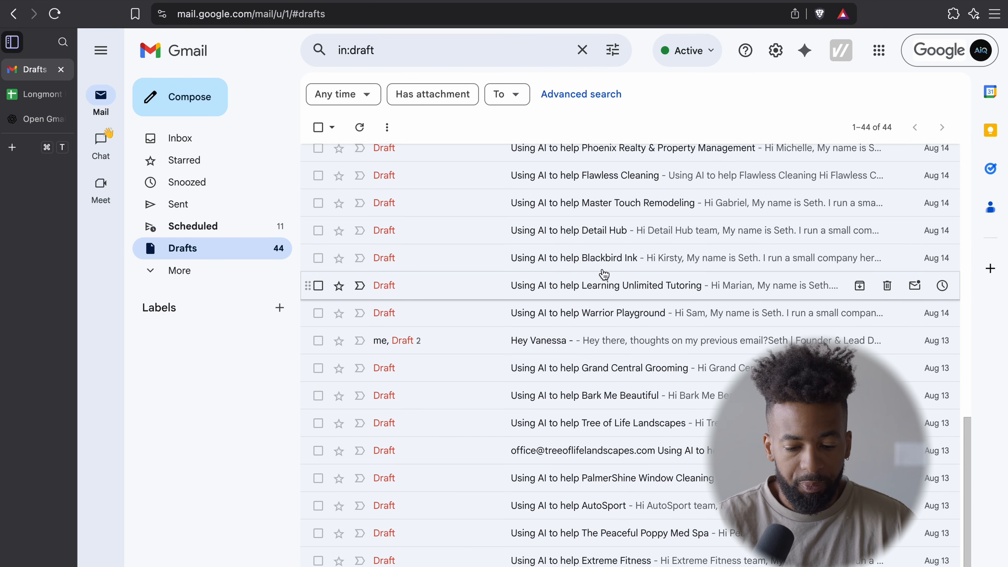
# Open the "Using AI to help Detail Hub" draft and dismiss its caution about sharing sensitive information
pyautogui.click(613, 238)
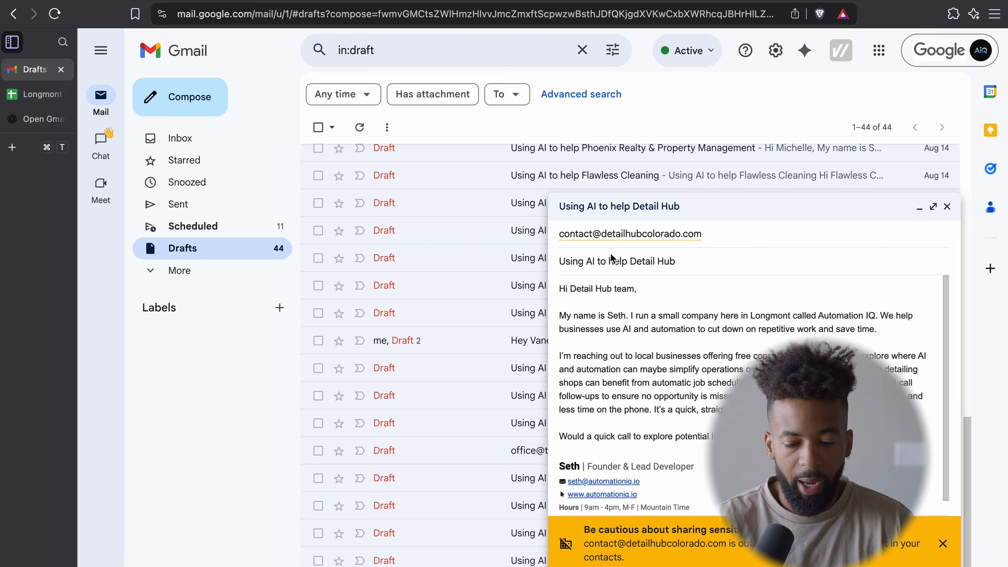
pyautogui.click(943, 543)
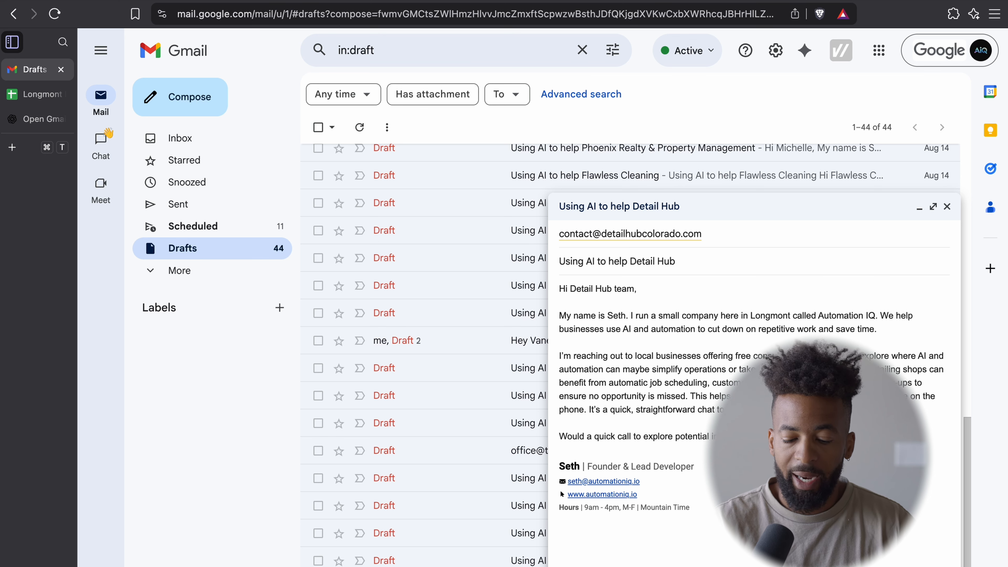
# Highlight the personalized sentences in the Detail Hub draft, from "Mobile detailing shops can benefit" to "less time on the phone"
pyautogui.moveTo(865, 369); pyautogui.dragTo(689, 398)
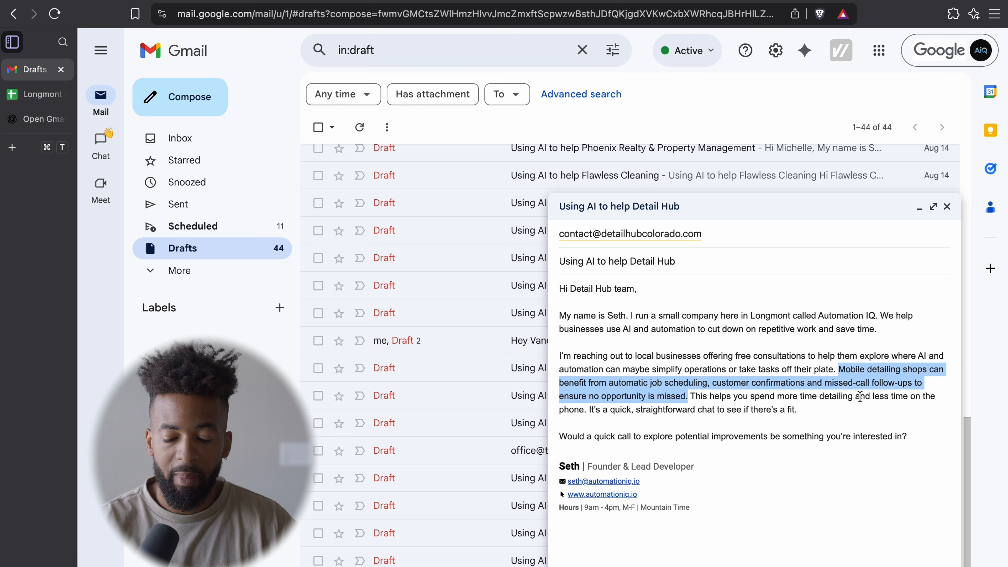
pyautogui.click(691, 397)
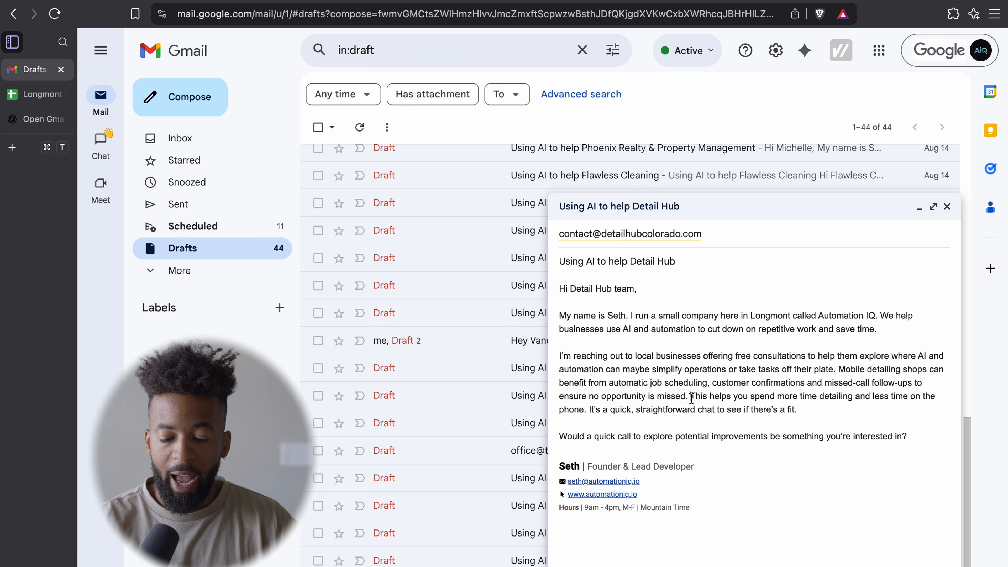
pyautogui.moveTo(838, 369); pyautogui.dragTo(585, 415)
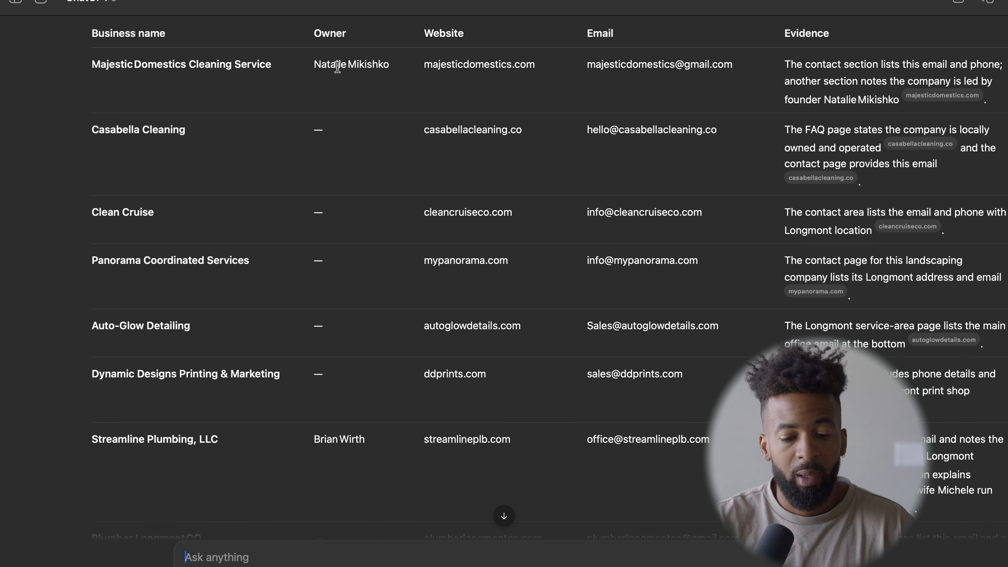
# Examine the ChatGPT table of Longmont businesses with its owner, website, email and evidence columns
pyautogui.scroll(-2, 337, 66)
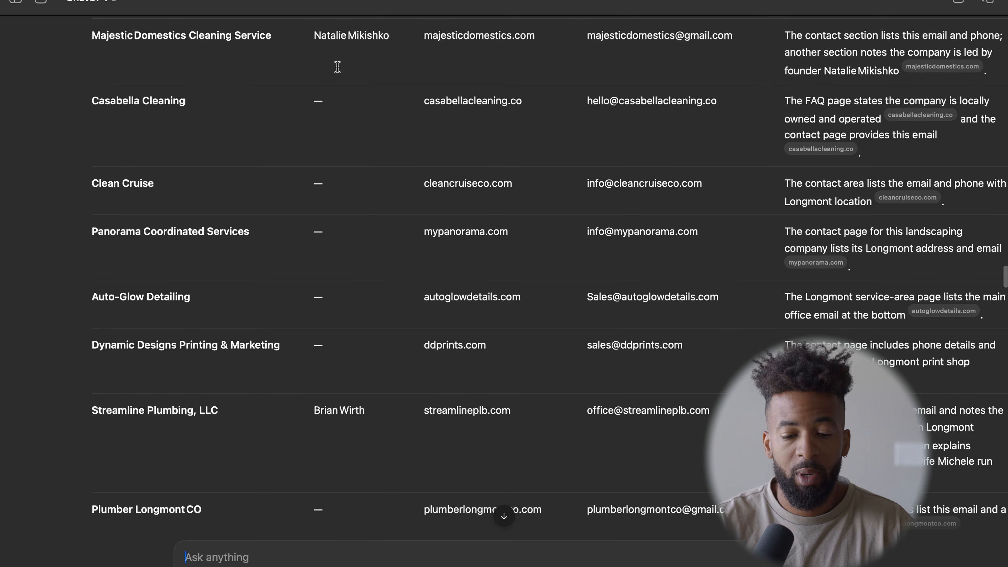
pyautogui.scroll(5, 337, 67)
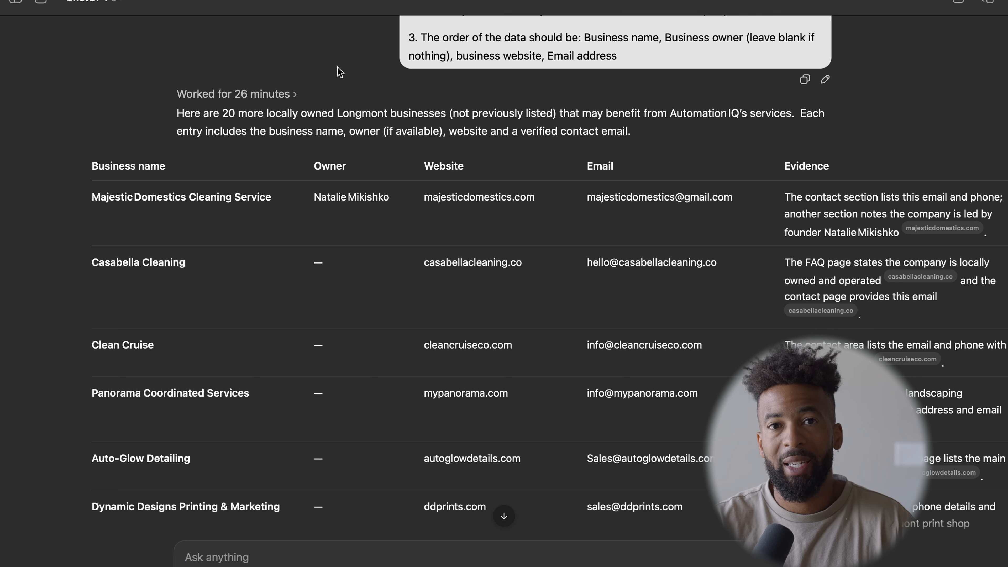
pyautogui.scroll(-3, 338, 67)
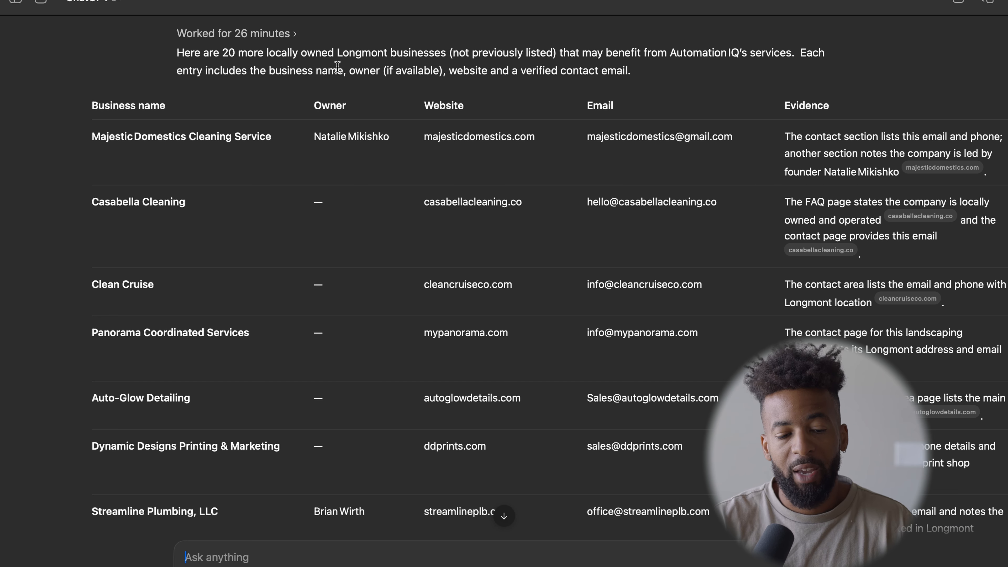
pyautogui.scroll(-1, 338, 68)
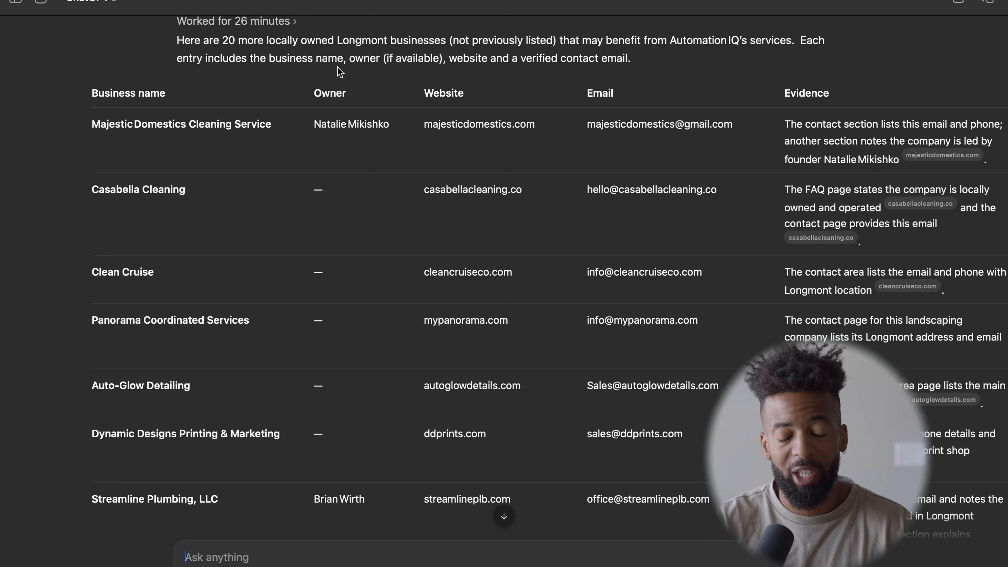
pyautogui.scroll(-2, 517, 253)
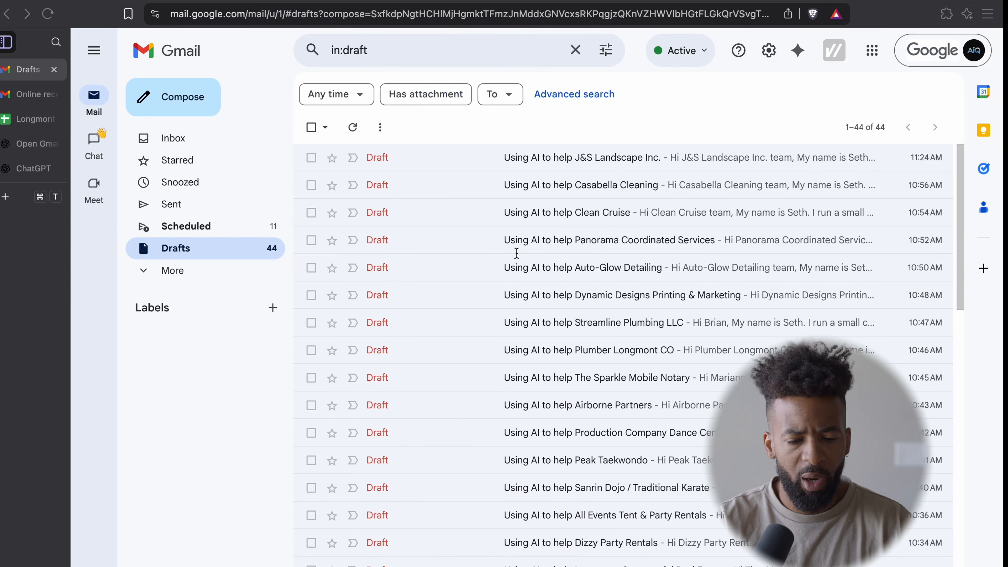
# Open the Panorama Coordinated Services draft and the Clean Cruise draft to compare their wording, and close the Clean Cruise draft
pyautogui.scroll(-4, 450, 310)
pyautogui.scroll(3, 663, 342)
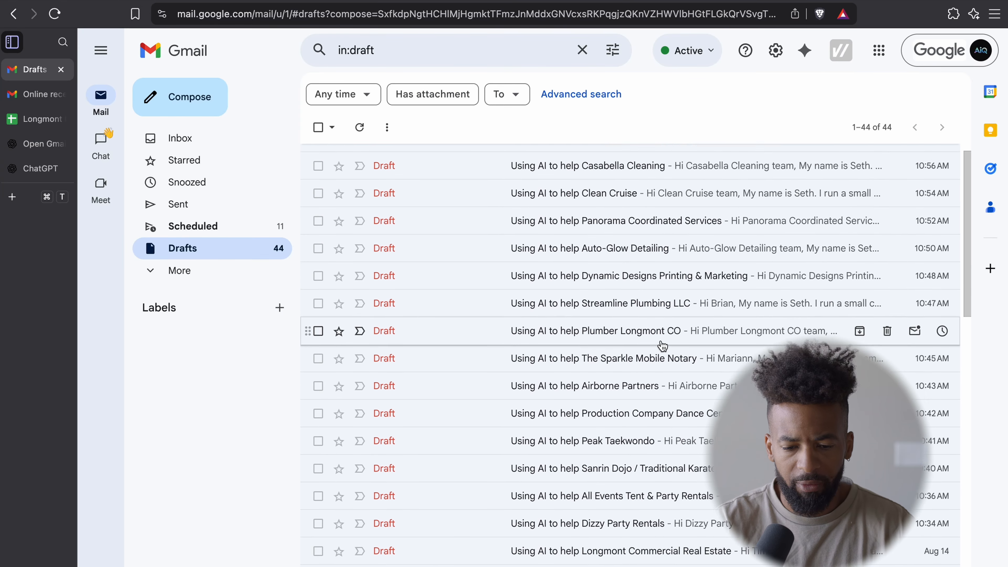
pyautogui.click(635, 241)
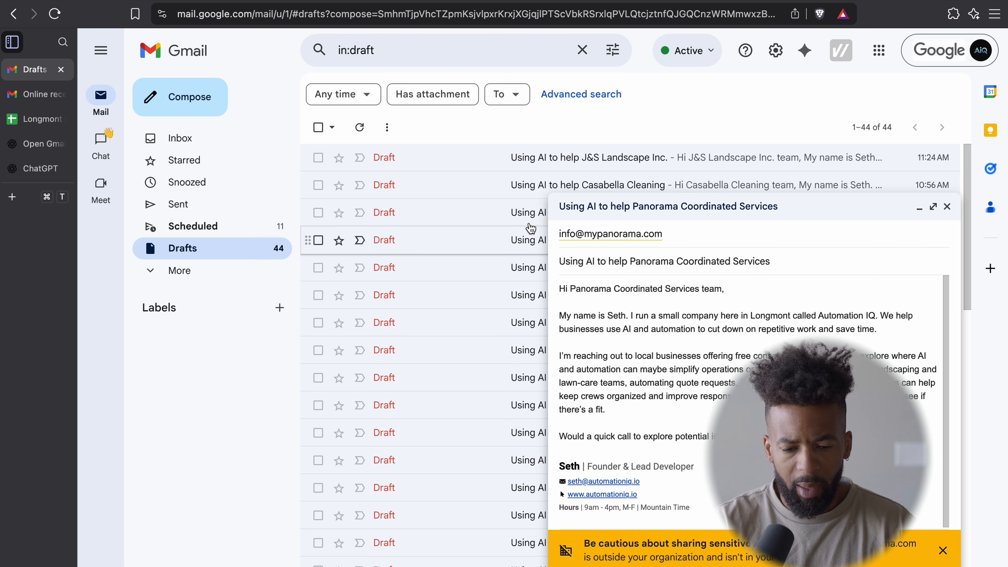
pyautogui.click(531, 210)
pyautogui.click(528, 209)
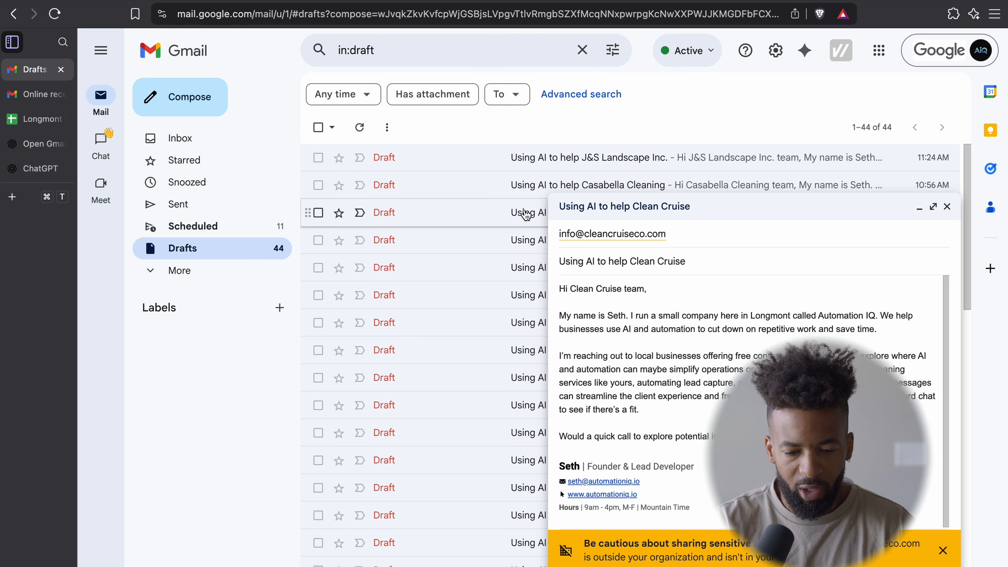
pyautogui.click(949, 210)
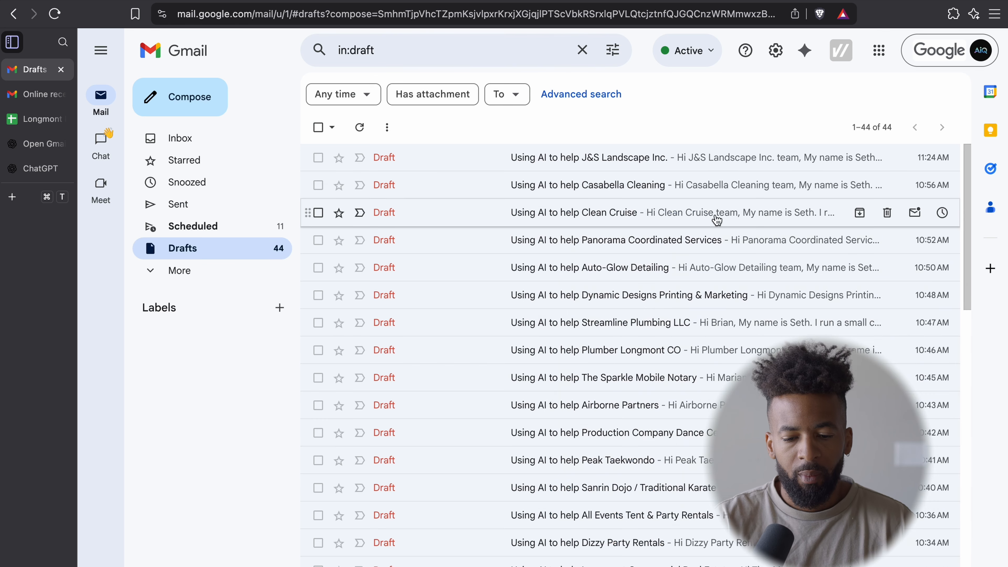
# View the Plumber Longmont CO draft and close it, and open the Sanrin Dojo / Traditional Karate draft
pyautogui.scroll(-3, 717, 220)
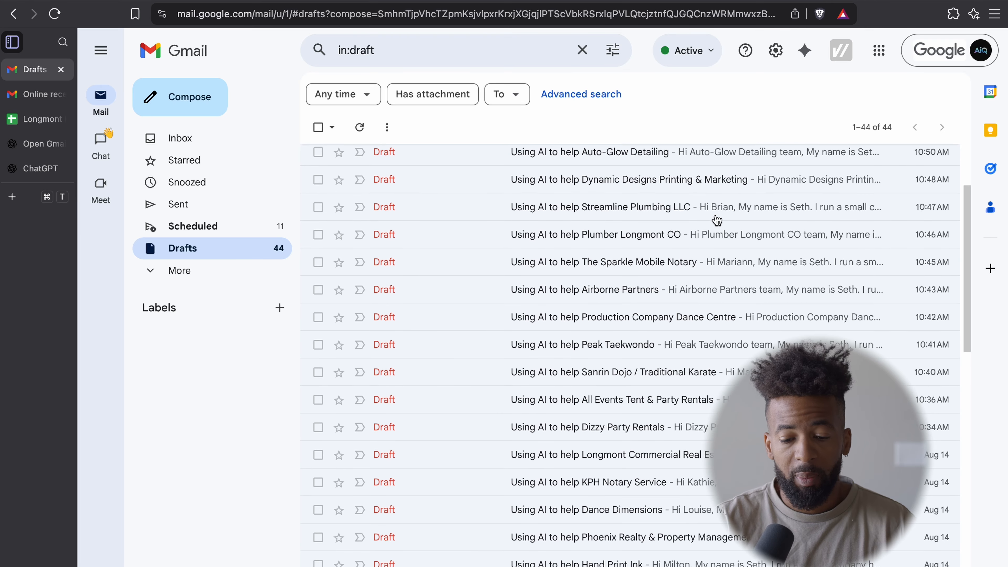
pyautogui.click(708, 237)
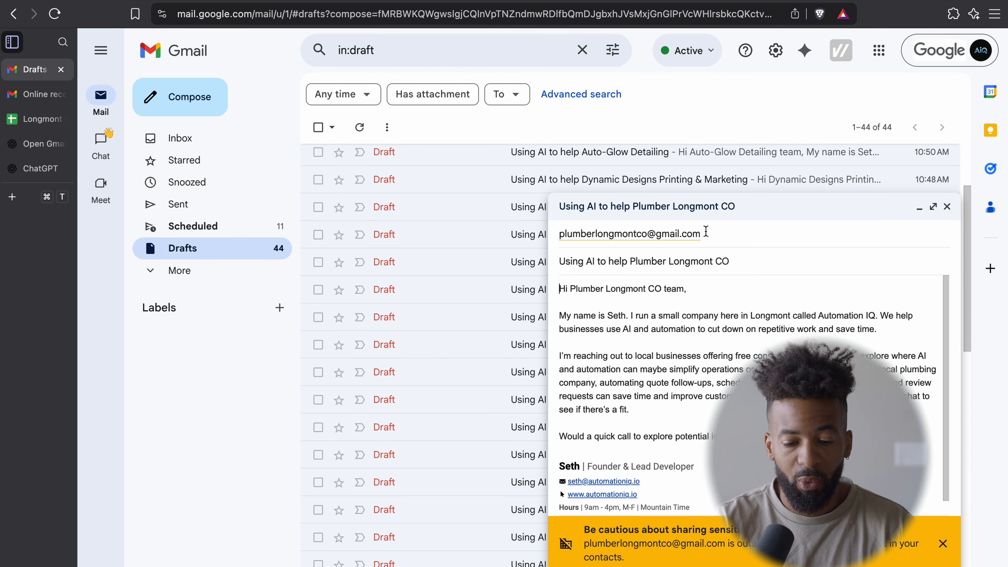
pyautogui.click(949, 211)
pyautogui.scroll(-2, 760, 336)
pyautogui.click(716, 301)
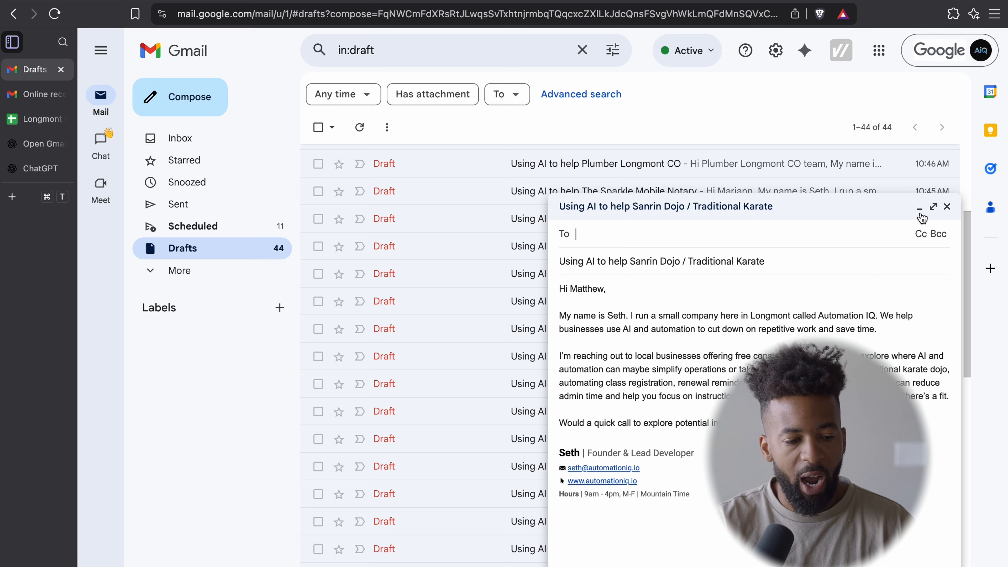
# Switch to the Longmont Businesses sheet in Google Sheets and look over the email status of its first rows
pyautogui.click(56, 128)
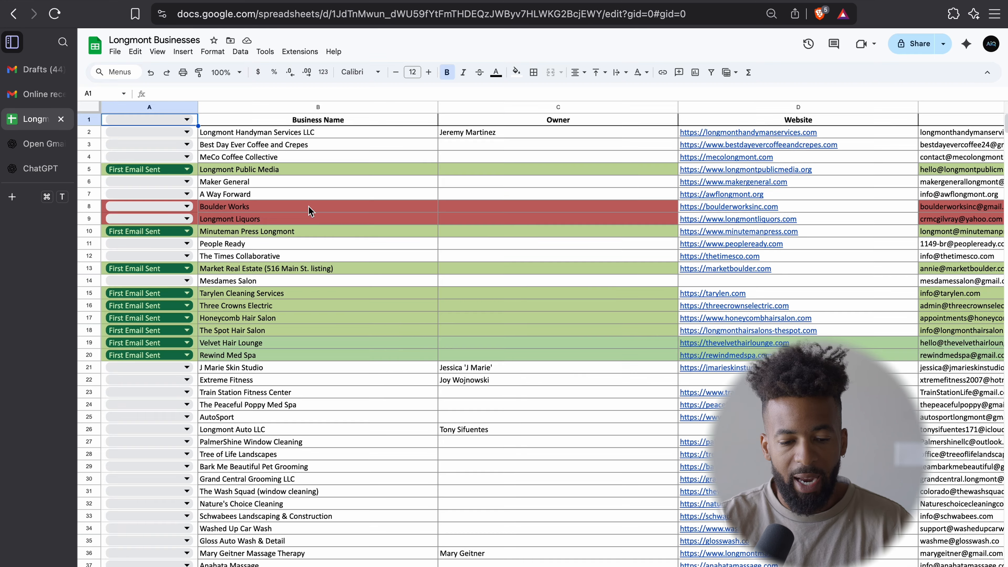
pyautogui.scroll(-1, 318, 214)
pyautogui.scroll(4, 317, 213)
pyautogui.hscroll(-1, 317, 213)
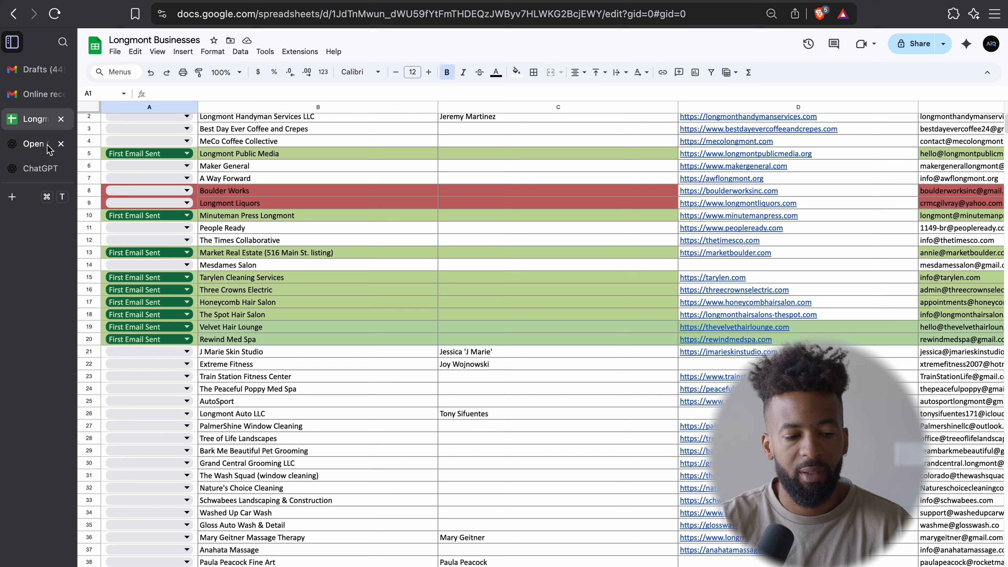
# Return to Gmail, close the Sanrin Dojo / Traditional Karate draft, and view and close the Casabella Cleaning draft
pyautogui.click(39, 70)
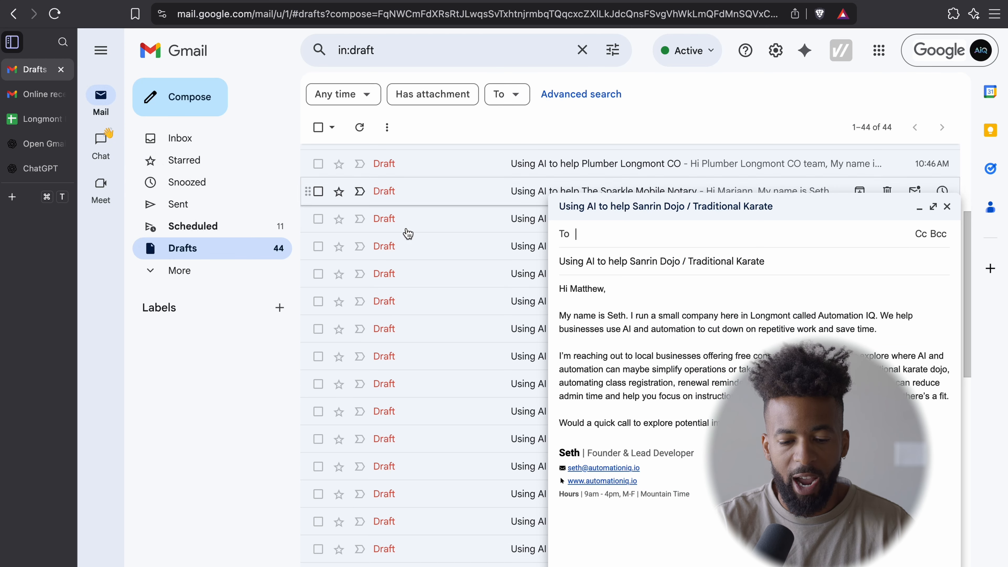
pyautogui.click(948, 207)
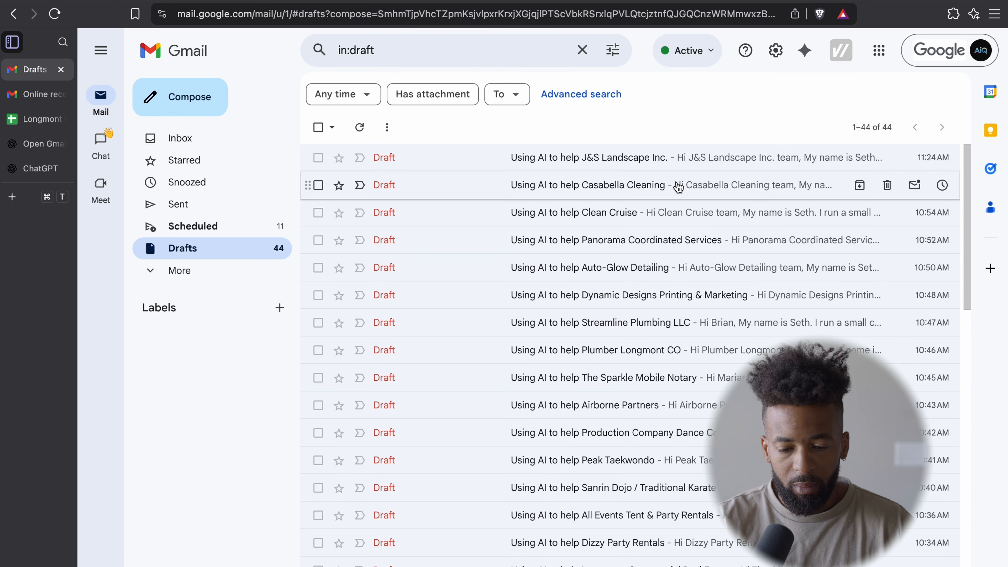
pyautogui.click(695, 185)
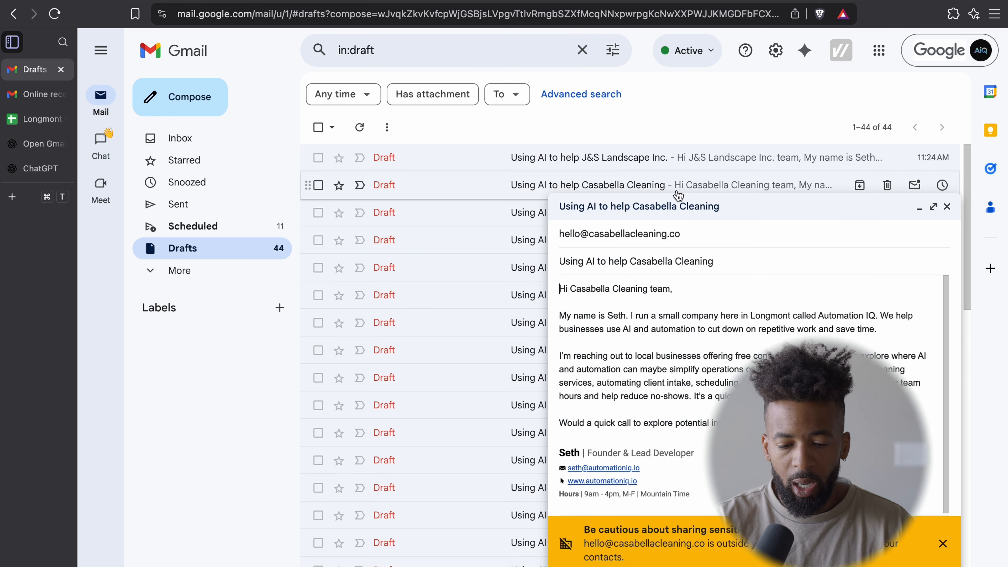
pyautogui.click(947, 207)
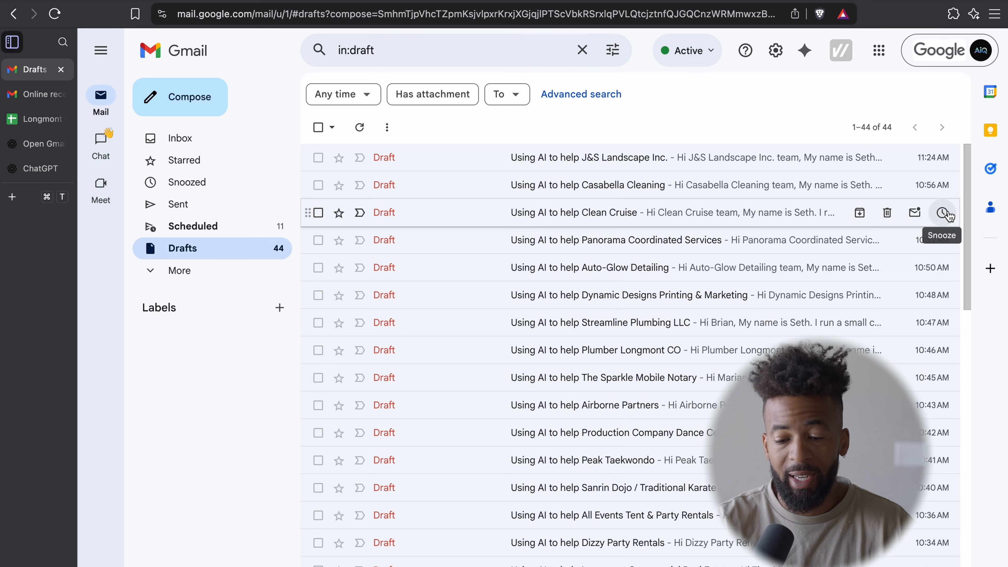
# View the Clean Cruise draft and the J&S Landscape Inc. draft, closing both
pyautogui.click(727, 221)
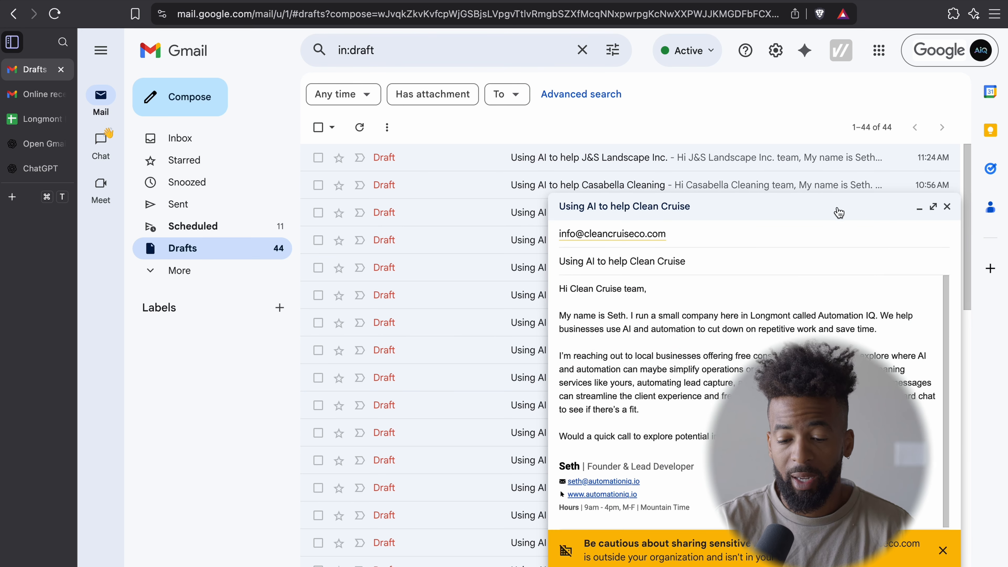
pyautogui.click(920, 214)
pyautogui.click(759, 167)
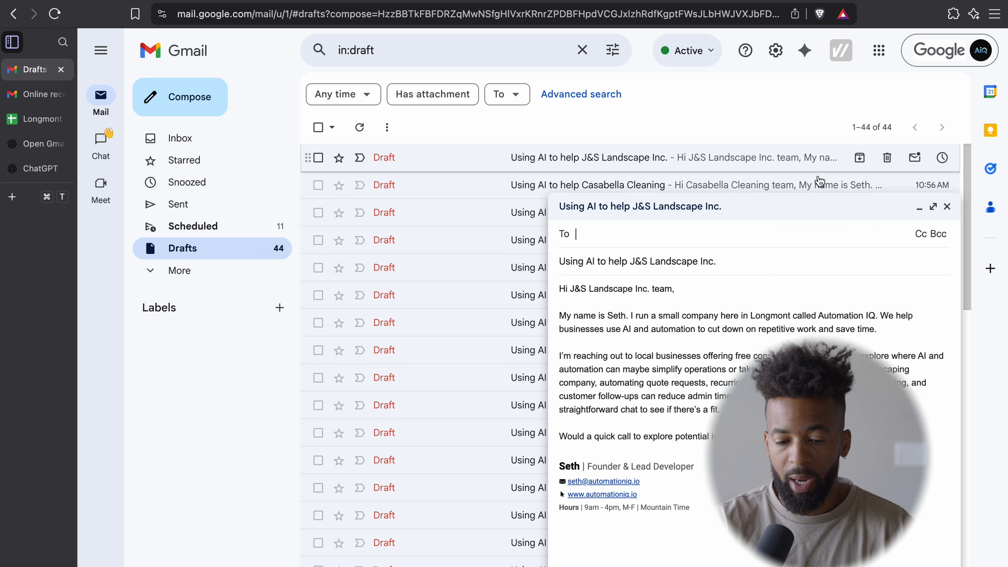
pyautogui.click(945, 214)
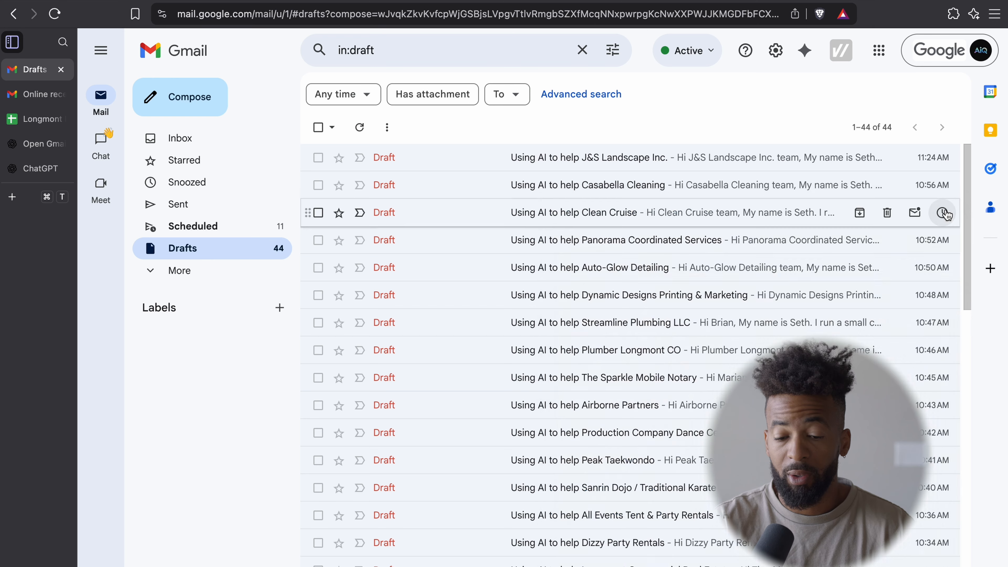
# Check the recipient and text of the Panorama Coordinated Services and Auto-Glow Detailing drafts, closing each one after viewing
pyautogui.click(675, 244)
pyautogui.click(718, 207)
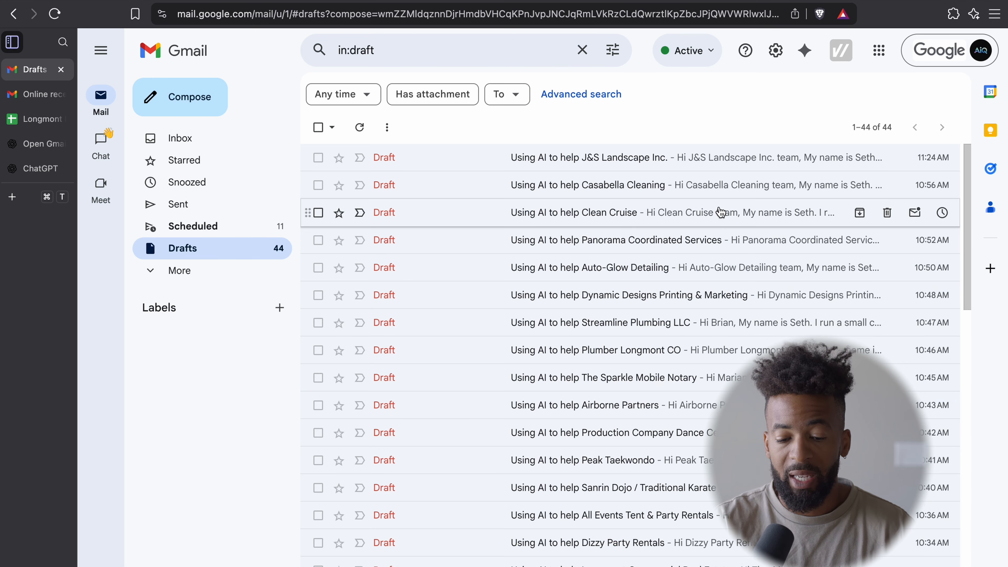
pyautogui.click(716, 240)
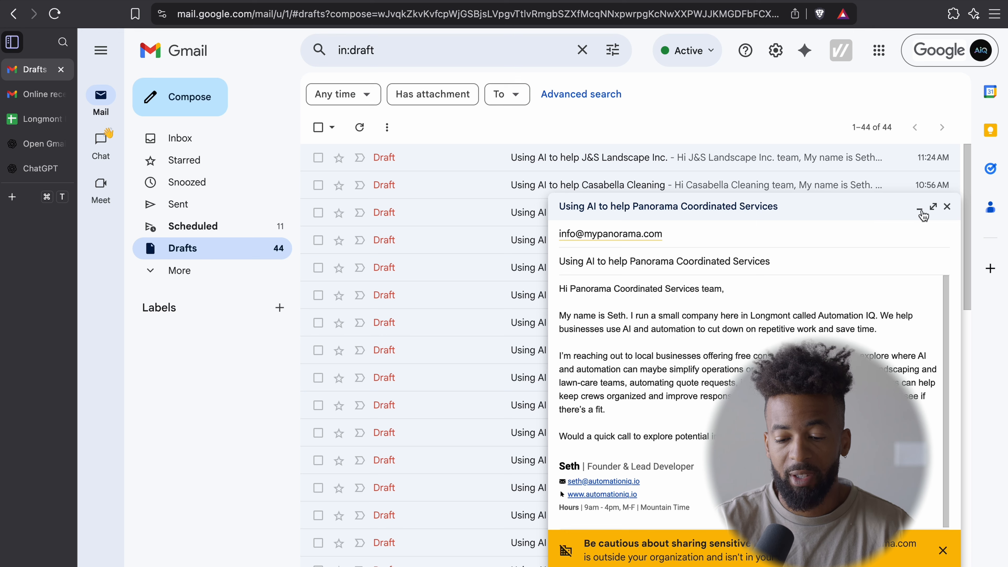
pyautogui.click(948, 207)
pyautogui.click(664, 243)
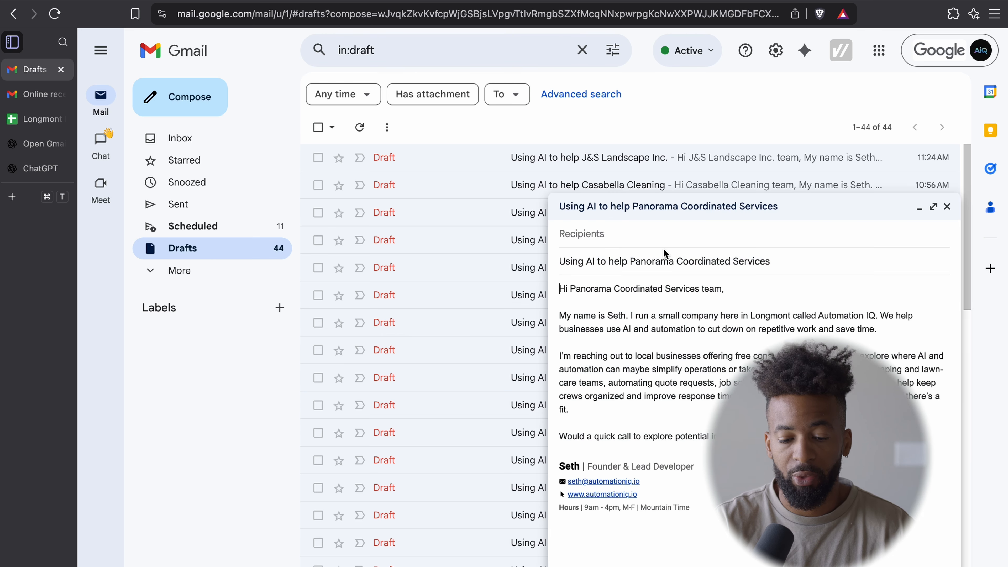
pyautogui.click(946, 206)
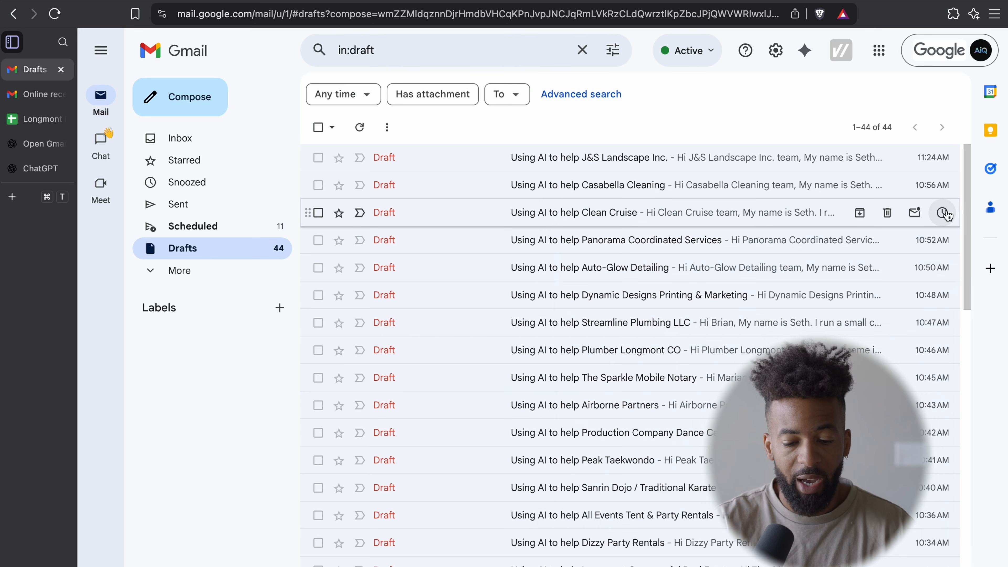
pyautogui.click(681, 248)
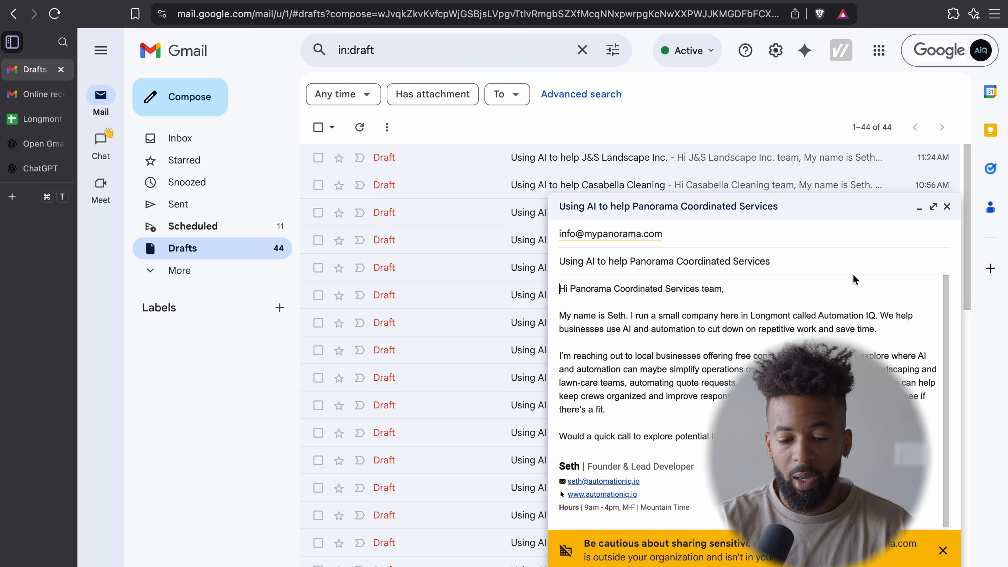
pyautogui.click(947, 207)
pyautogui.click(720, 278)
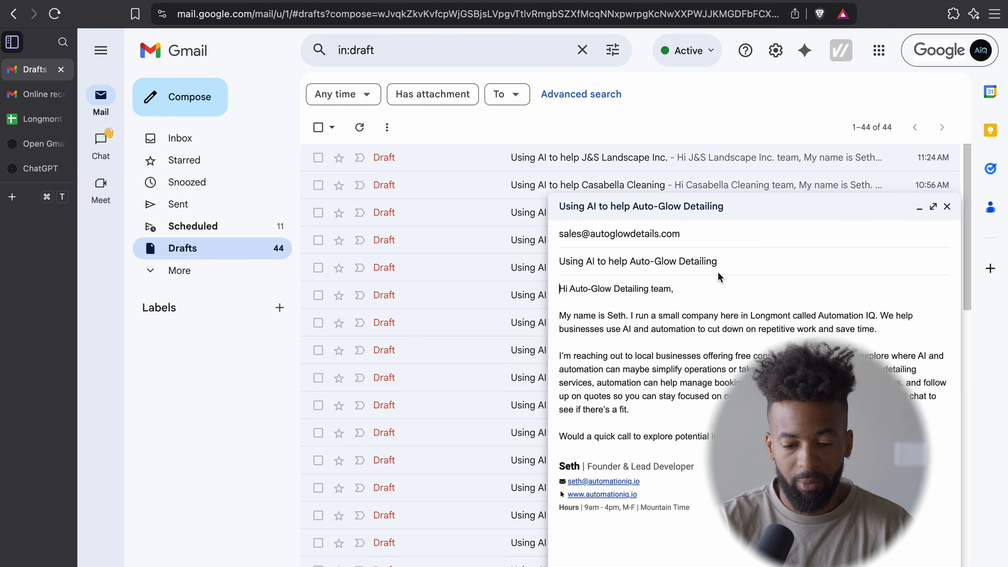
pyautogui.click(947, 206)
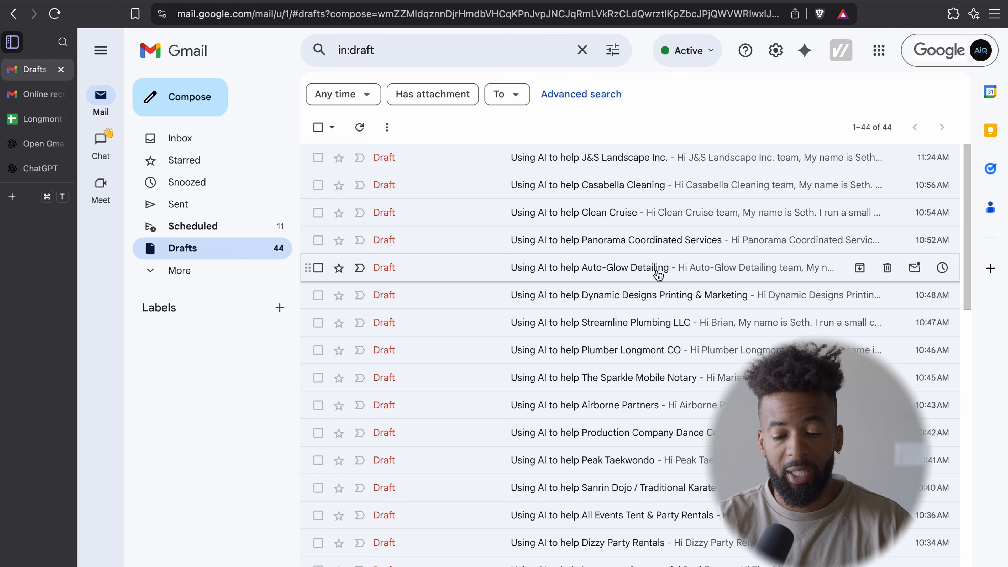
# Look through the list of "Using AI to help" outreach drafts and the businesses they address
pyautogui.scroll(-3, 658, 275)
pyautogui.scroll(3, 658, 274)
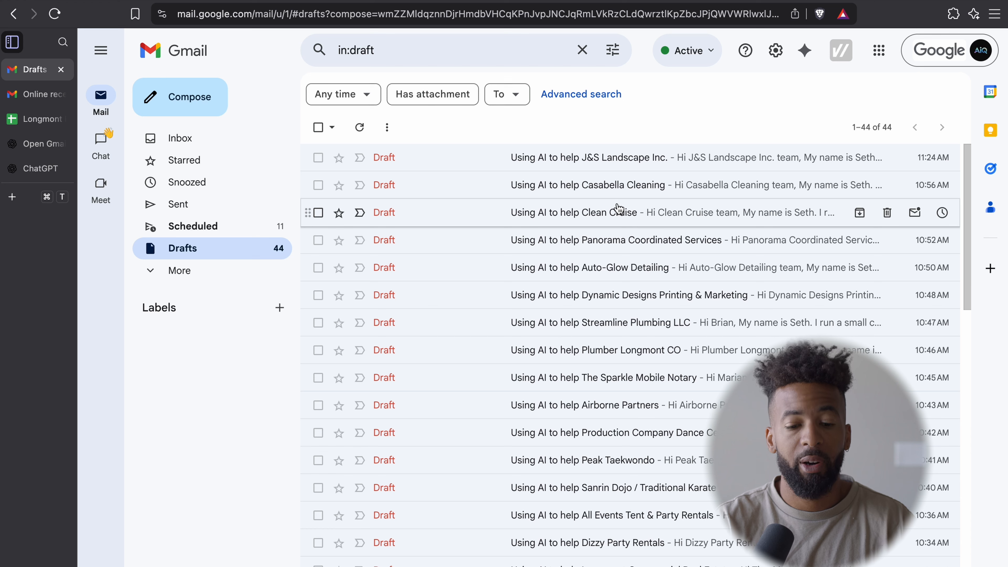
pyautogui.scroll(-5, 618, 208)
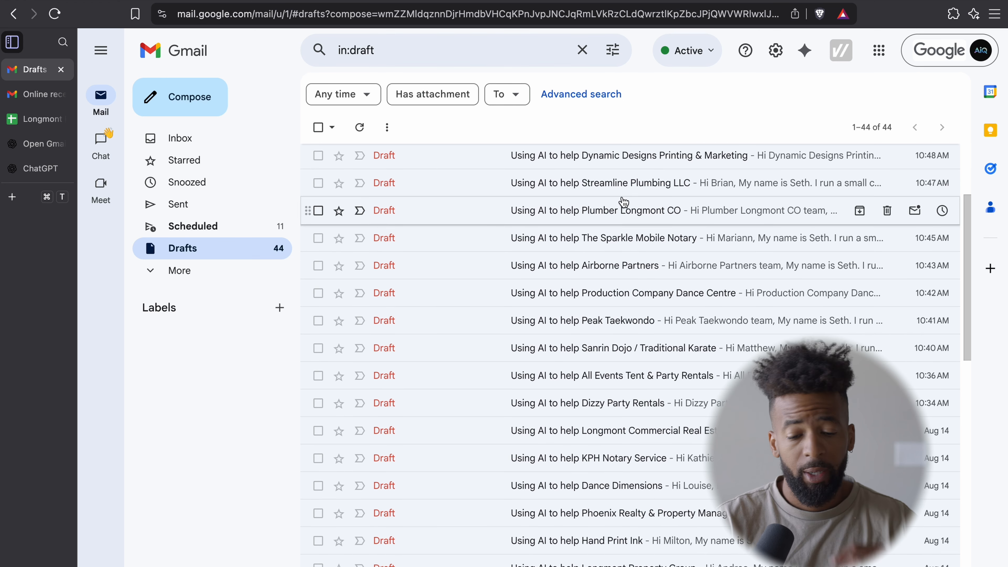
pyautogui.scroll(2, 623, 201)
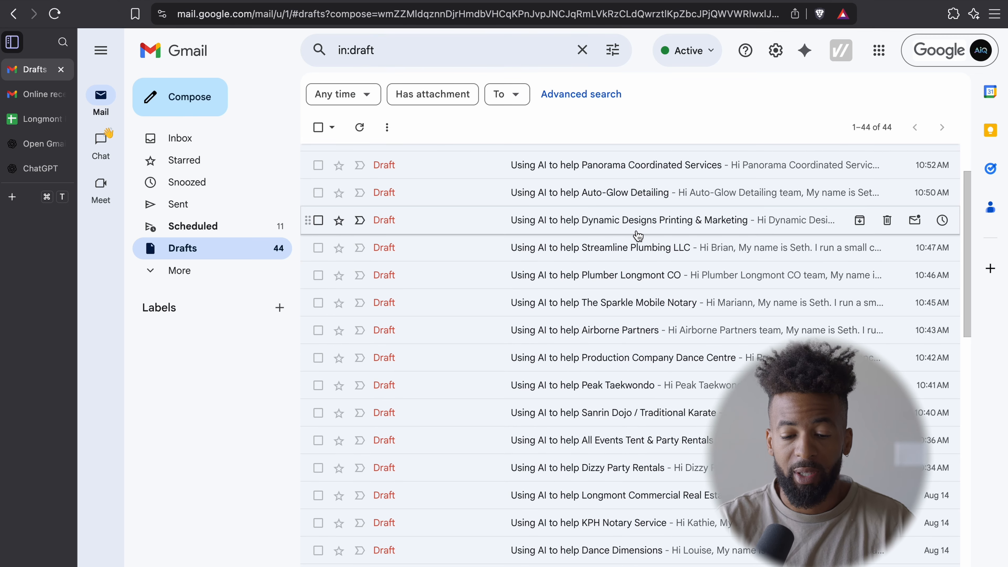
pyautogui.scroll(-1, 638, 236)
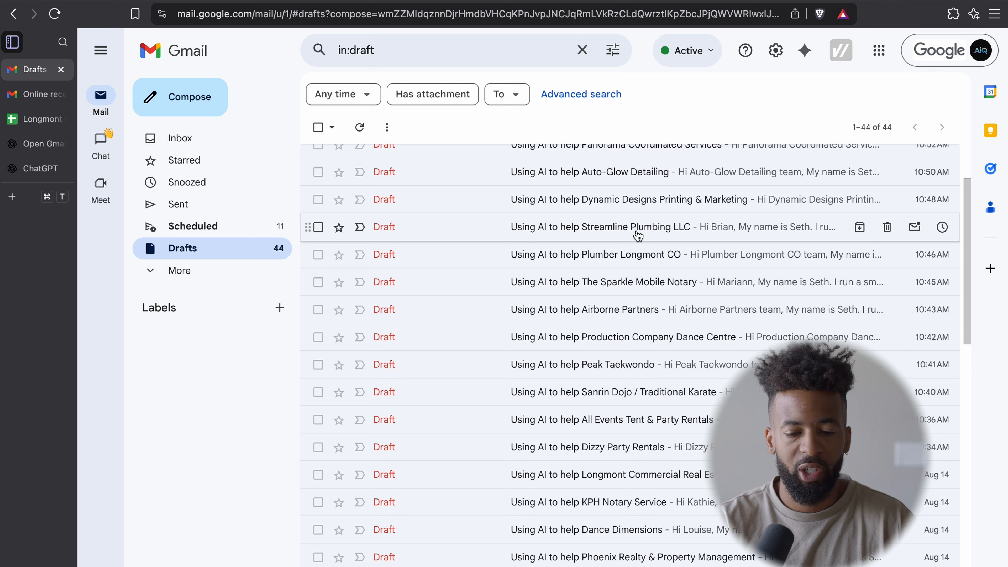
pyautogui.scroll(-1, 638, 236)
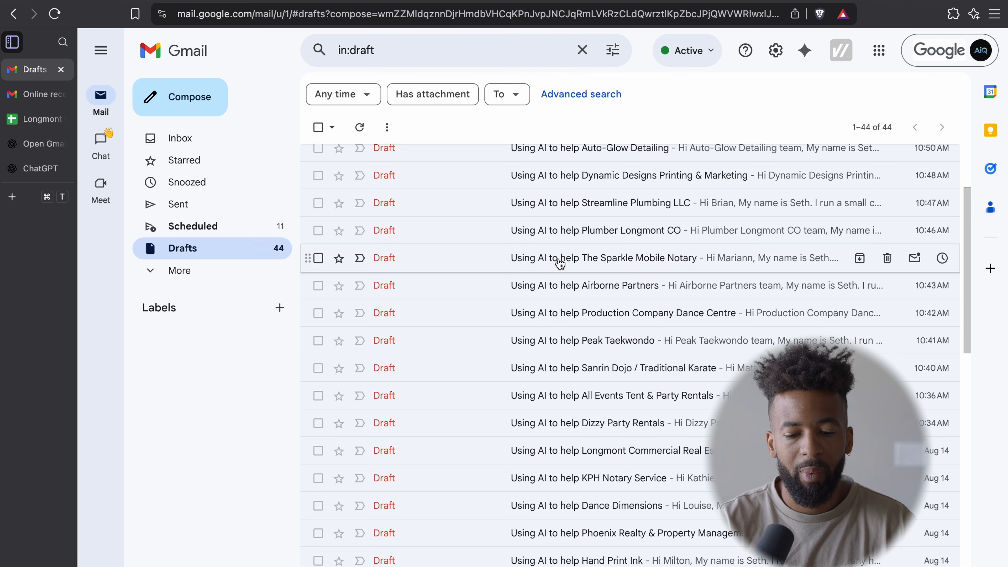
pyautogui.scroll(3, 560, 263)
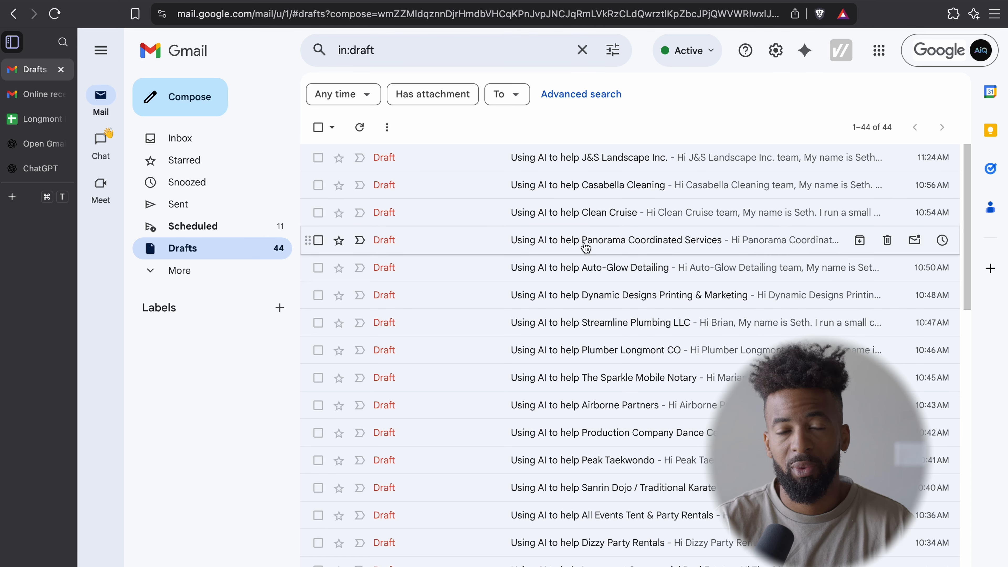
pyautogui.scroll(-1, 655, 300)
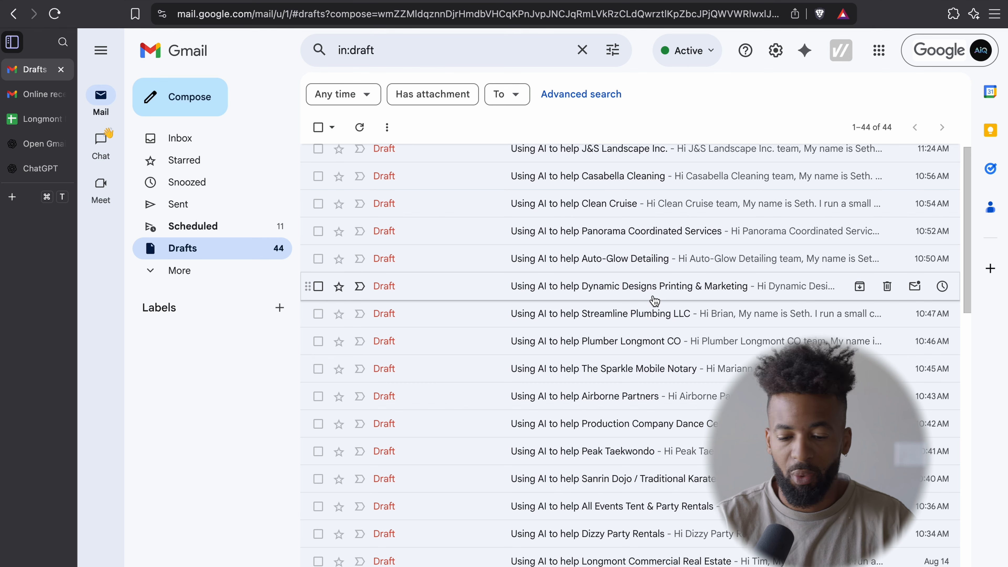
pyautogui.scroll(1, 611, 221)
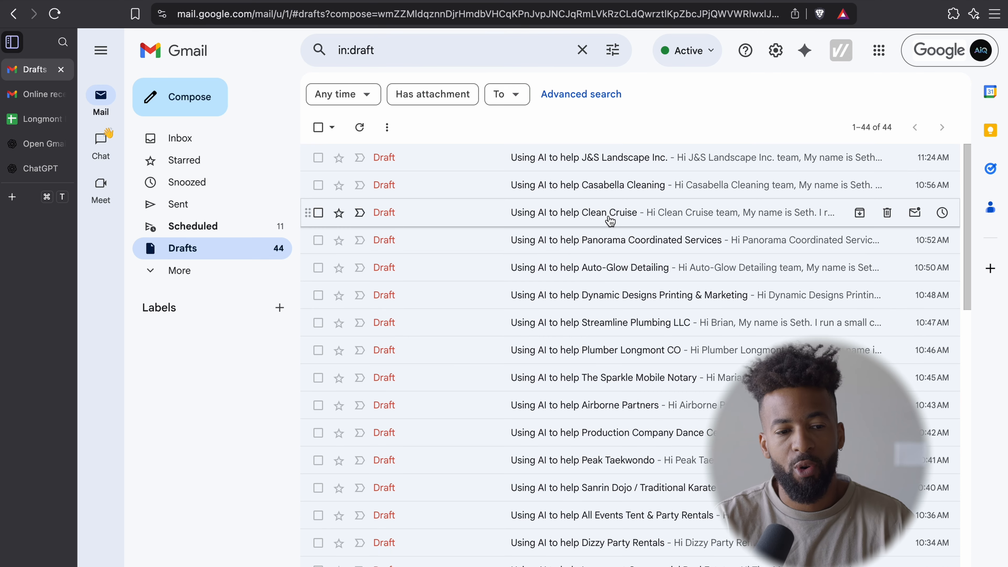